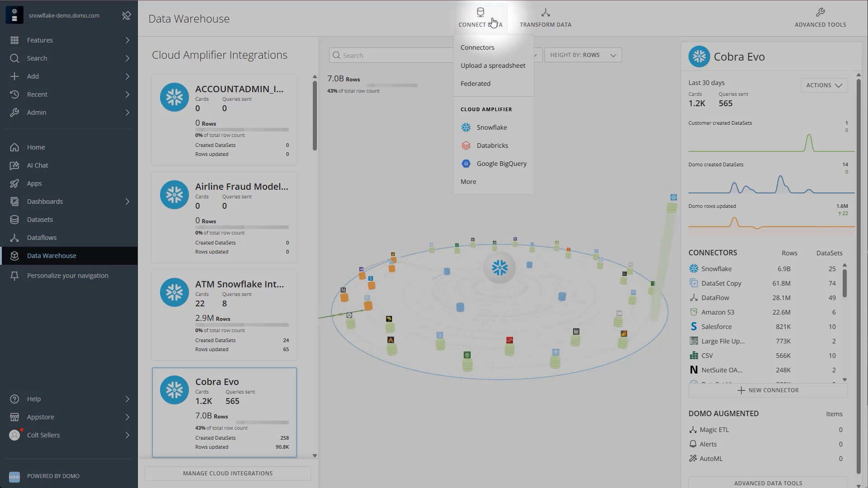
- Examine the Key Pair account fields for adding a new Snowflake cloud integration, and close the setup without connecting
left_click(488, 131)
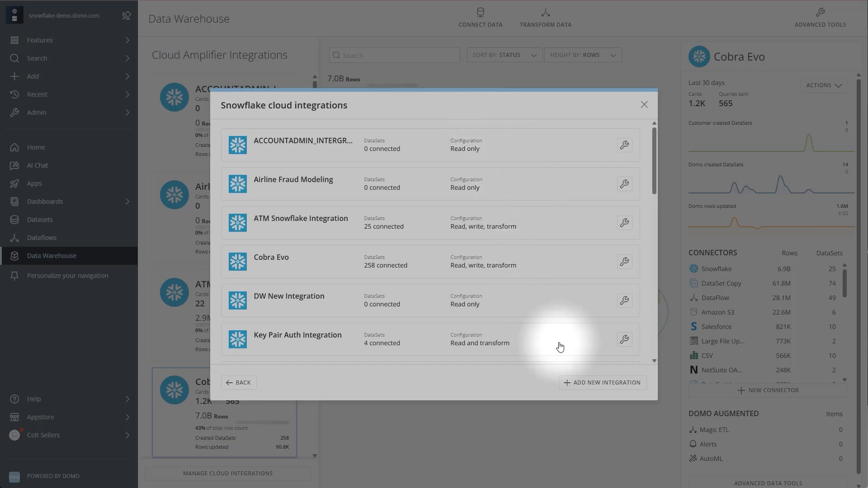
left_click(587, 385)
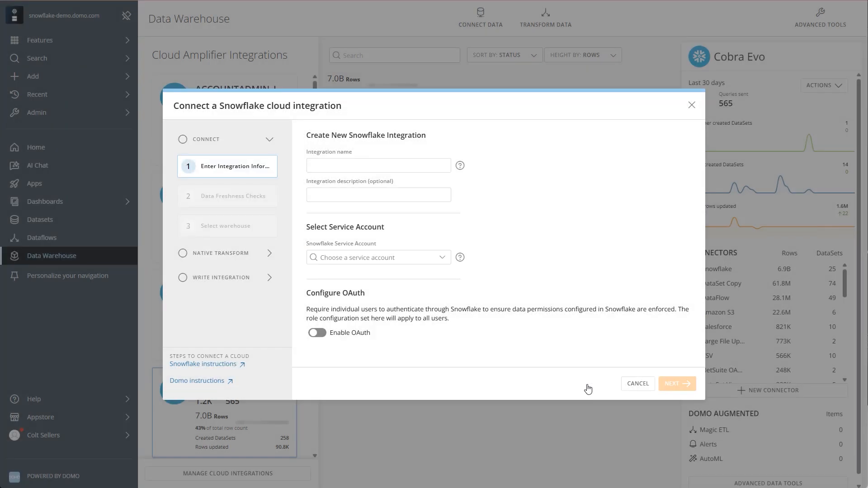
left_click(433, 262)
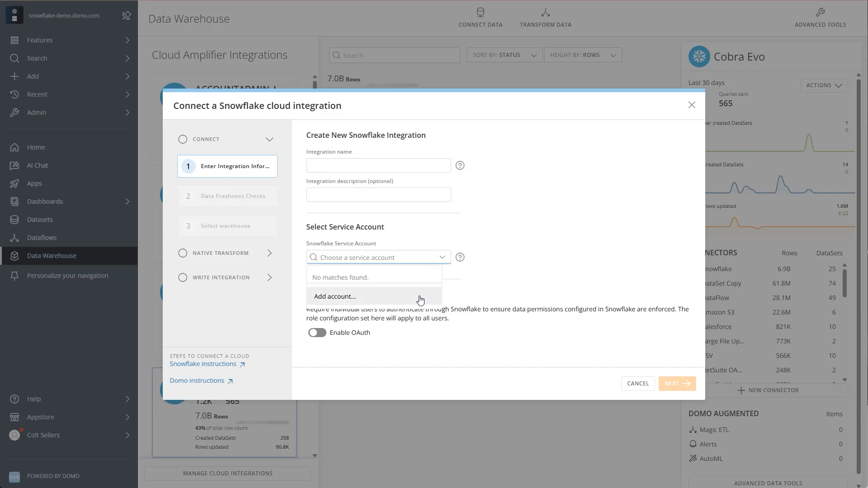
left_click(421, 297)
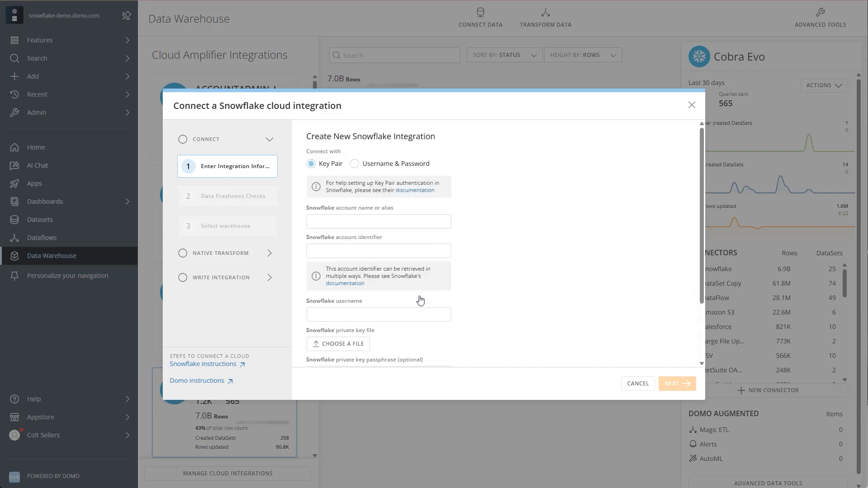
left_click_drag(700, 286, 702, 342)
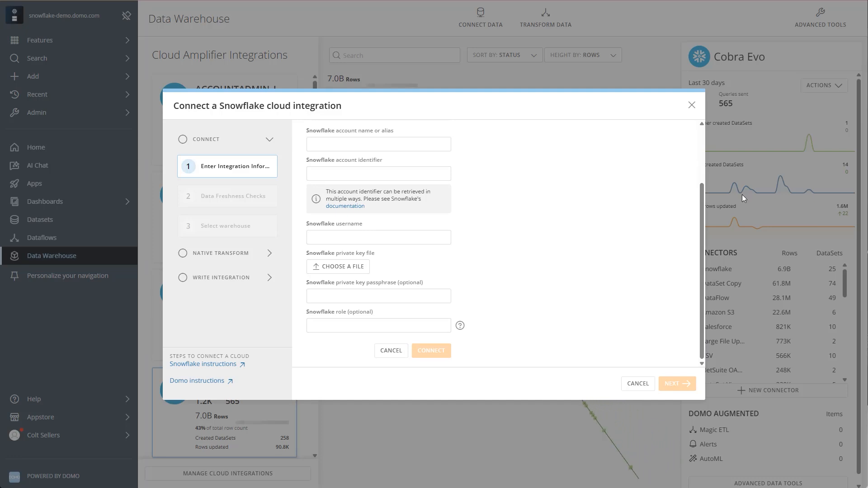
left_click(691, 107)
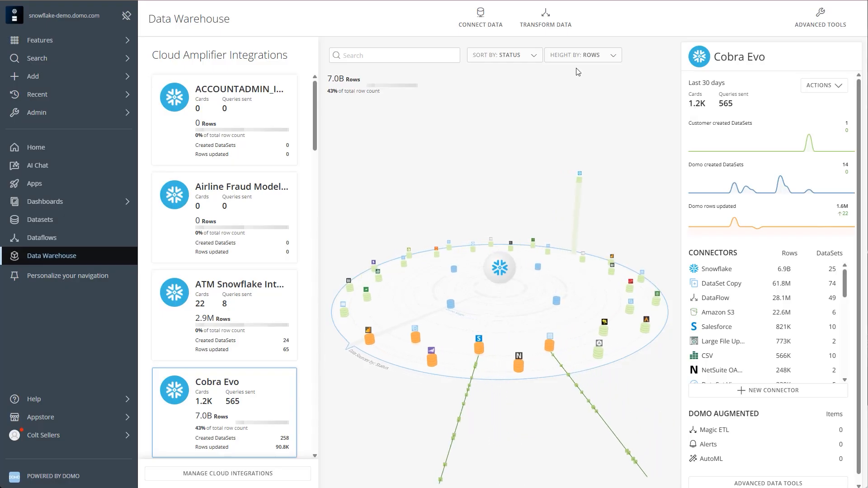
- Browse the catalog of data connectors, look at the Smartsheet connector options, and return to the full list
left_click(489, 25)
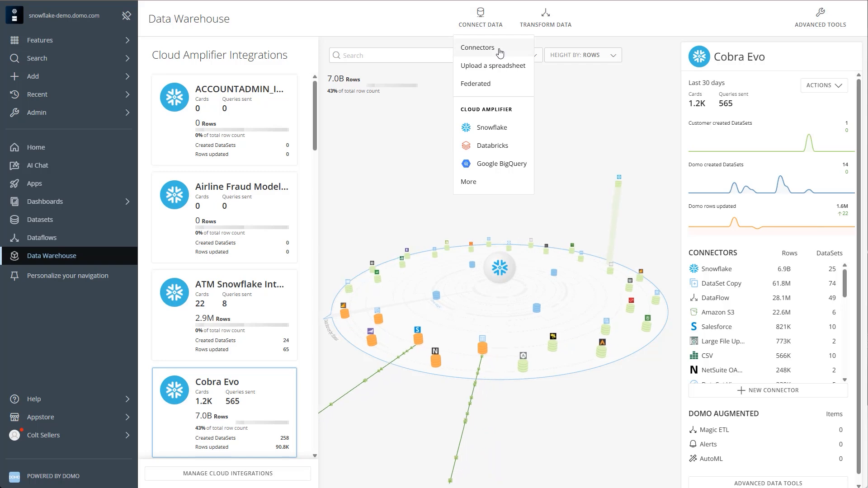
left_click(500, 53)
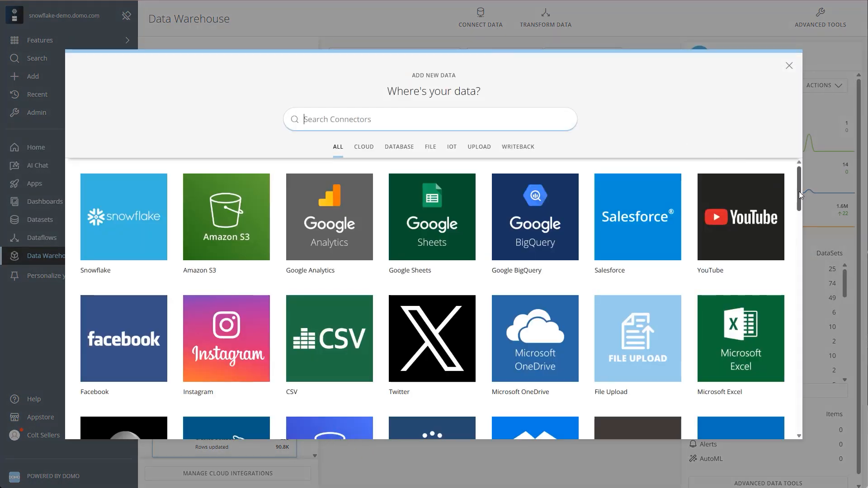
scroll(800, 194, "down", 3)
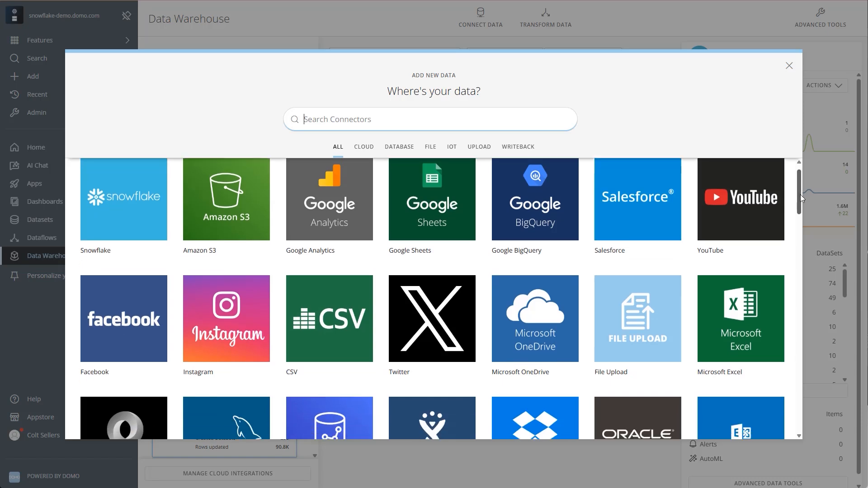
left_click_drag(801, 208, 801, 243)
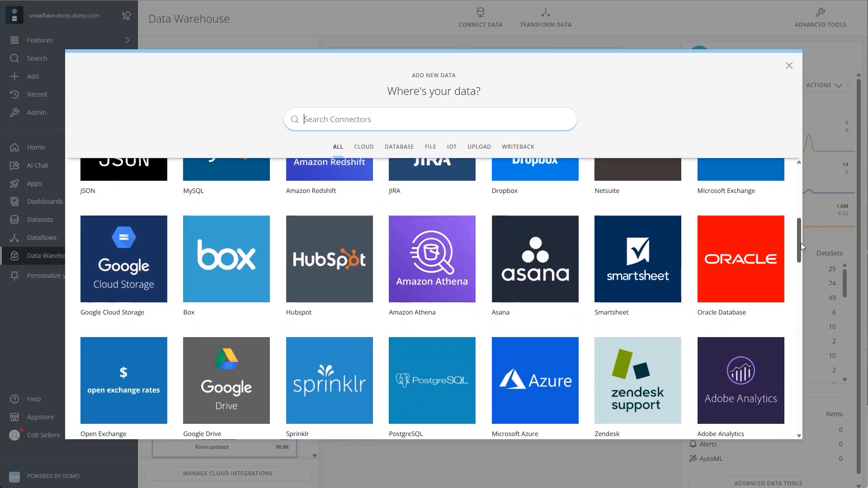
left_click(648, 262)
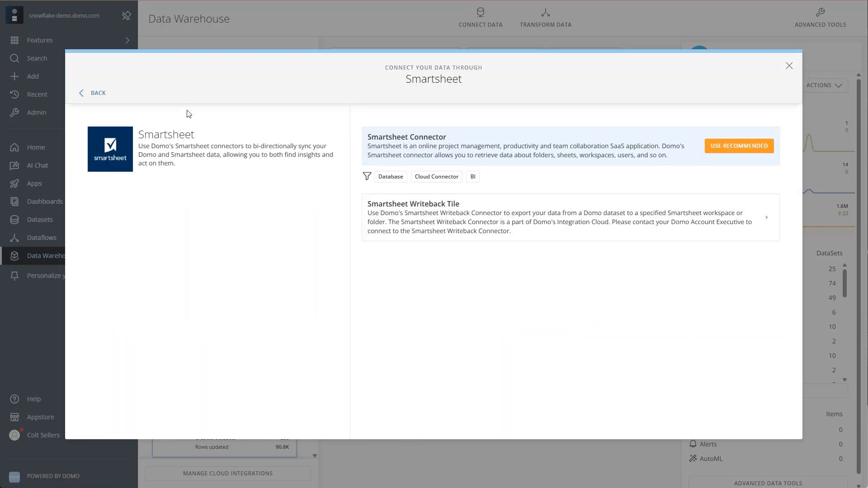
left_click(98, 95)
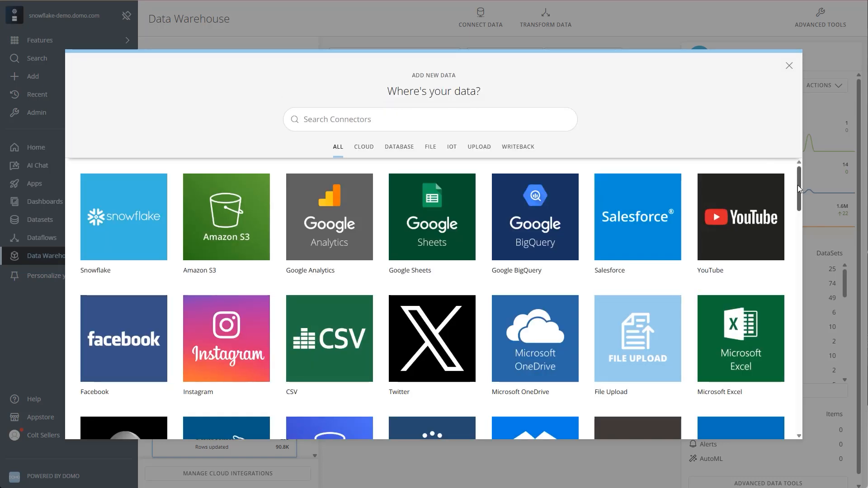
- Search the connectors for "email" and examine the DataSet via Email Connector's settings, including its file type options
left_click(431, 121)
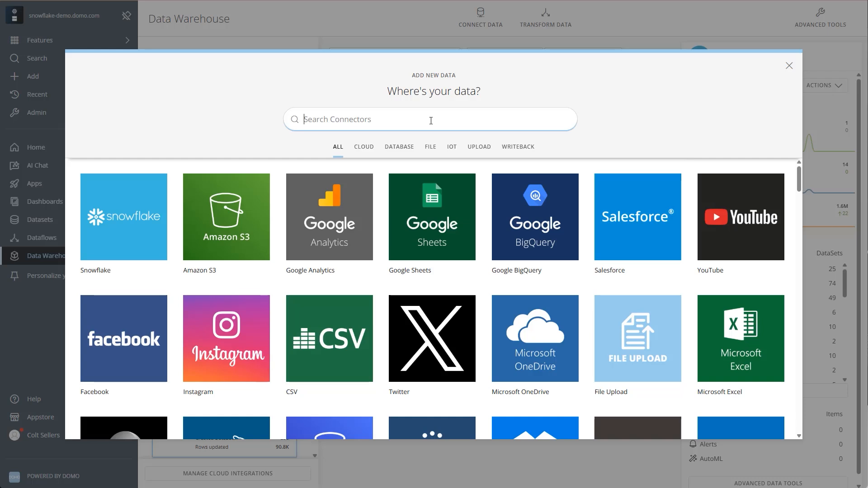
type("email")
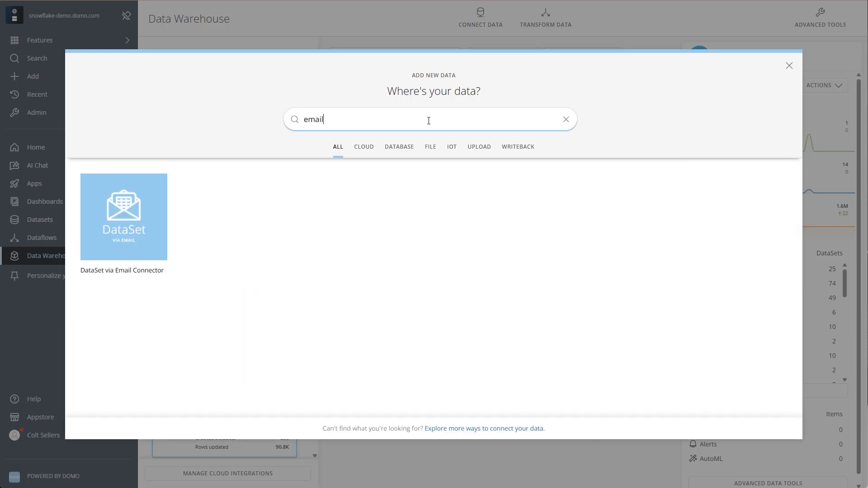
left_click(144, 210)
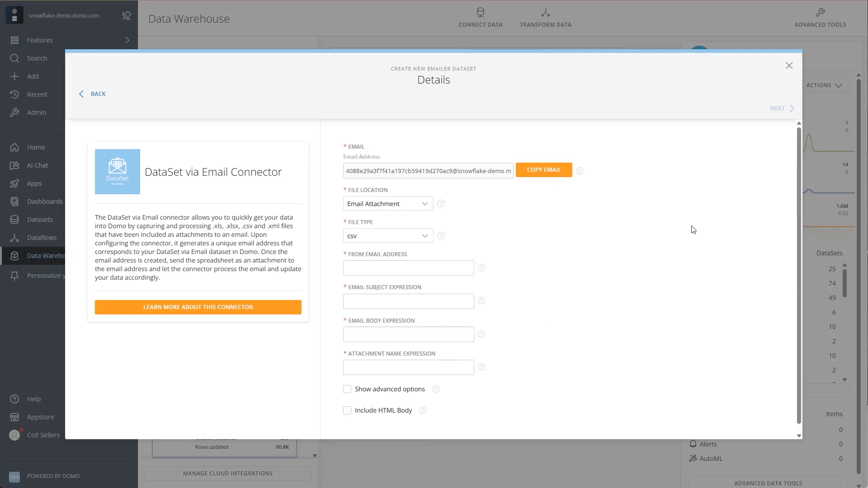
scroll(694, 224, "down", 1)
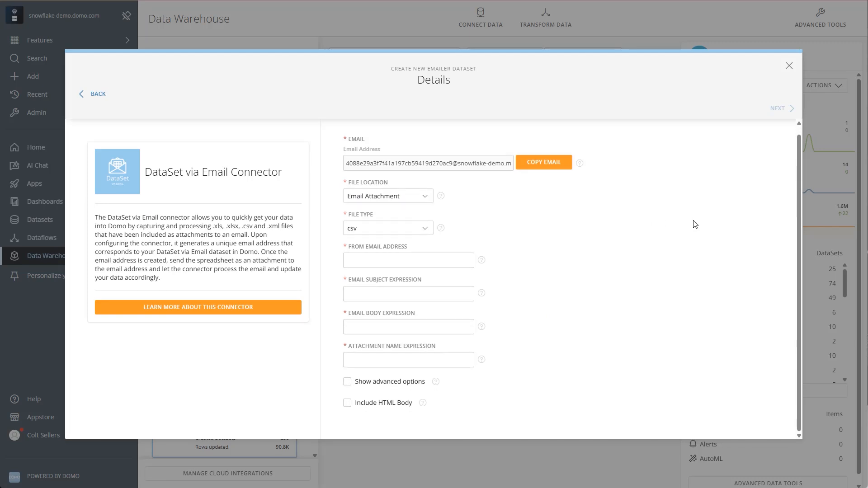
scroll(695, 224, "up", 1)
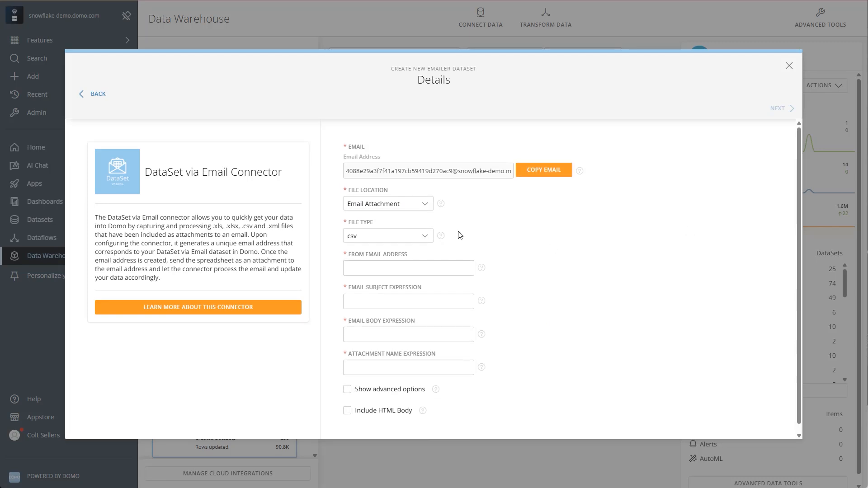
left_click(427, 235)
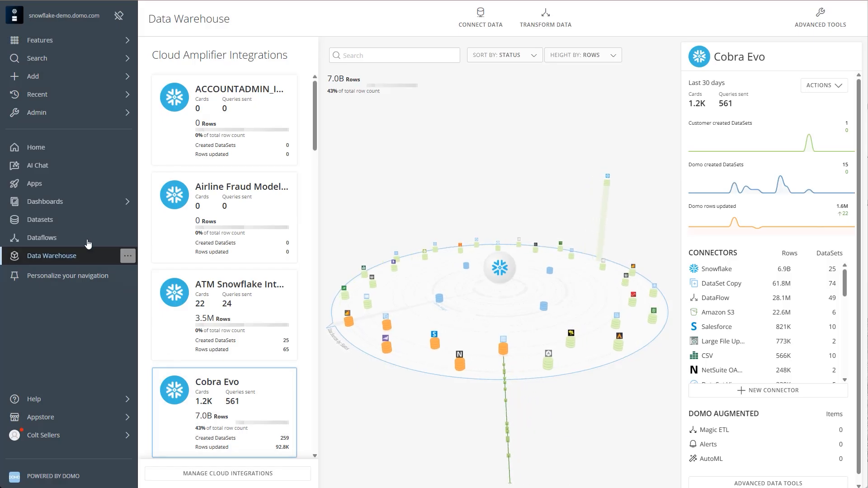
- Open the HHS_NPI_Registry dataset from the dataset list and view its data rows
left_click(69, 222)
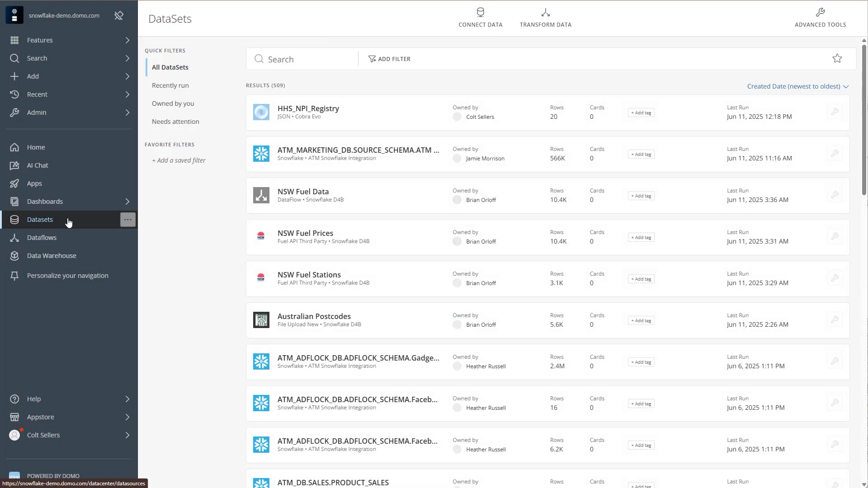
left_click(302, 116)
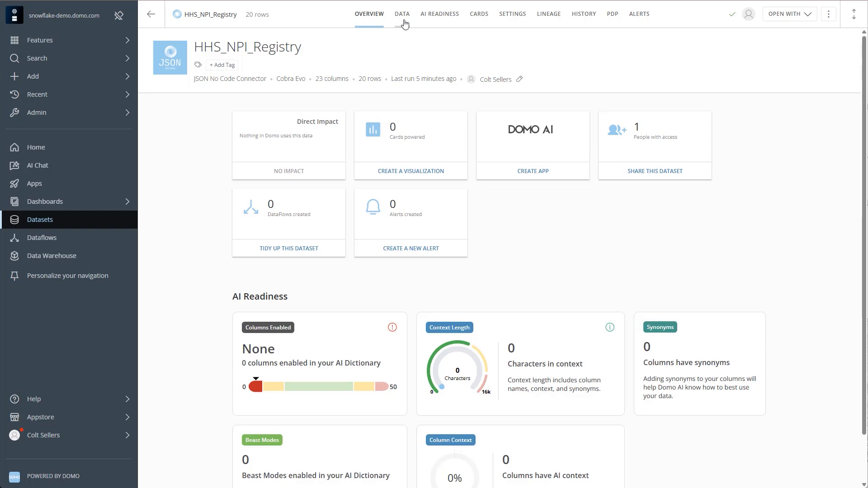
left_click(402, 14)
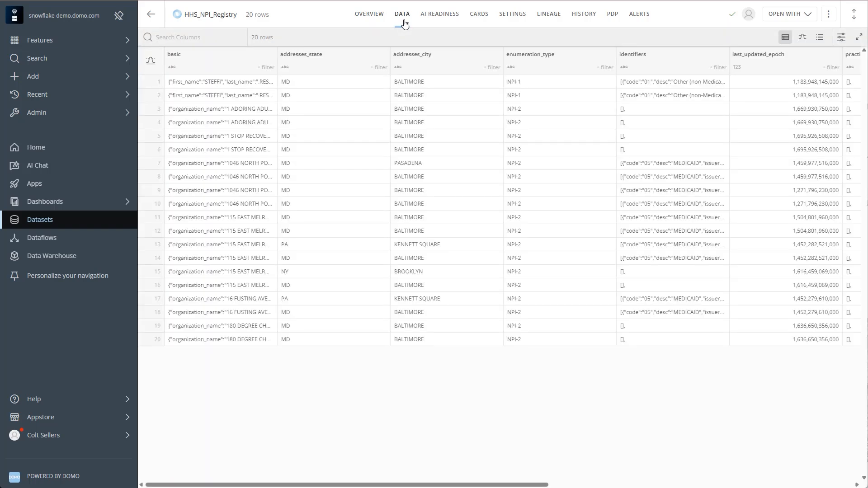
- Examine the HHS_NPI_Registry dataset's data selection settings, including its HTTP request type and endpoint URL
left_click(521, 23)
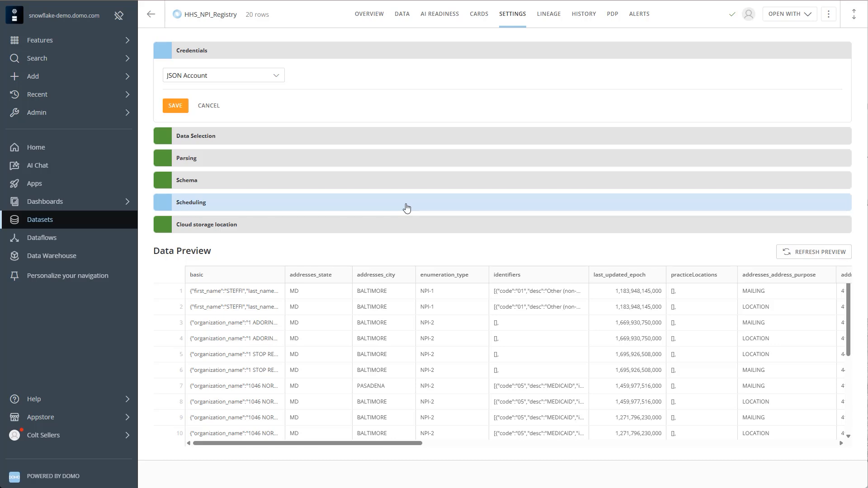
left_click(399, 141)
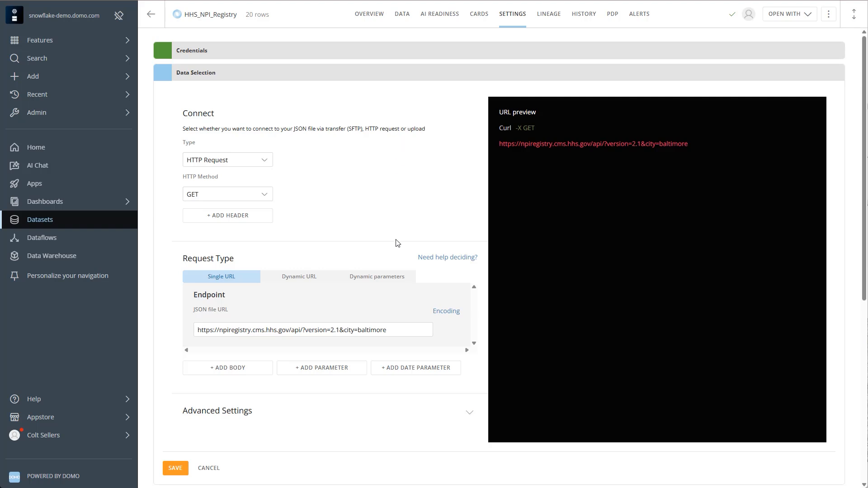
scroll(396, 241, "down", 3)
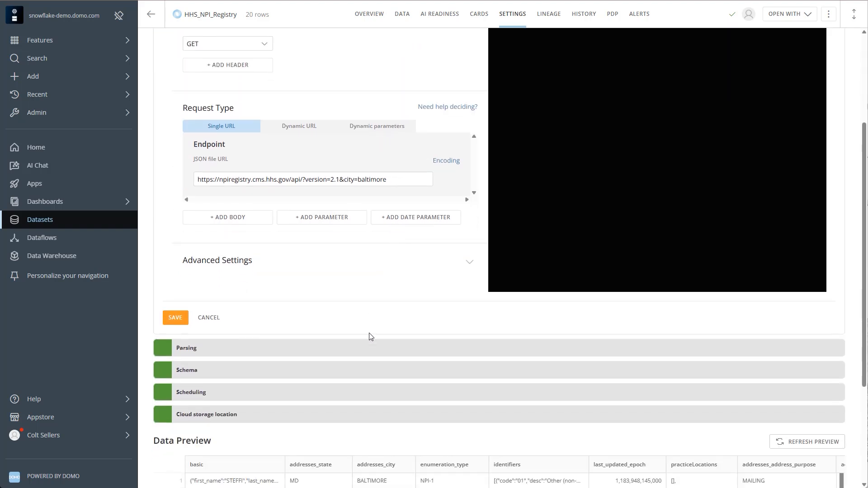
- Schedule the dataset to update every day starting at 1 am, save the schedule, and open the cloud storage location settings
left_click(380, 392)
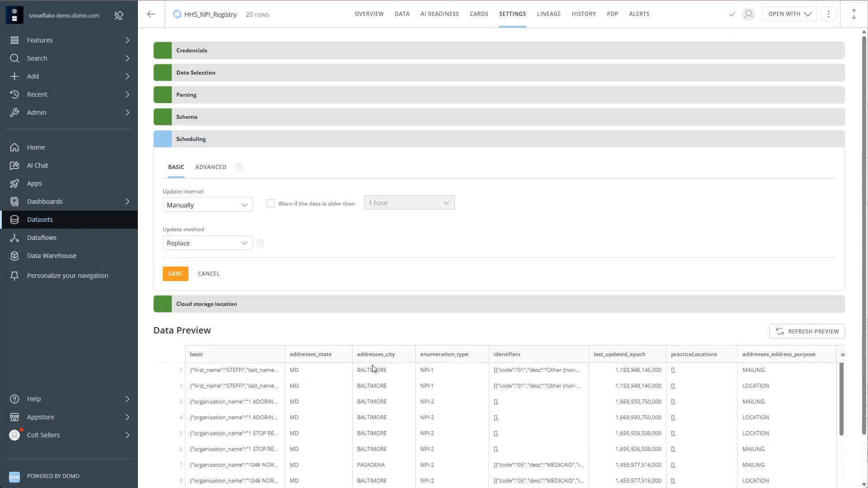
left_click(213, 171)
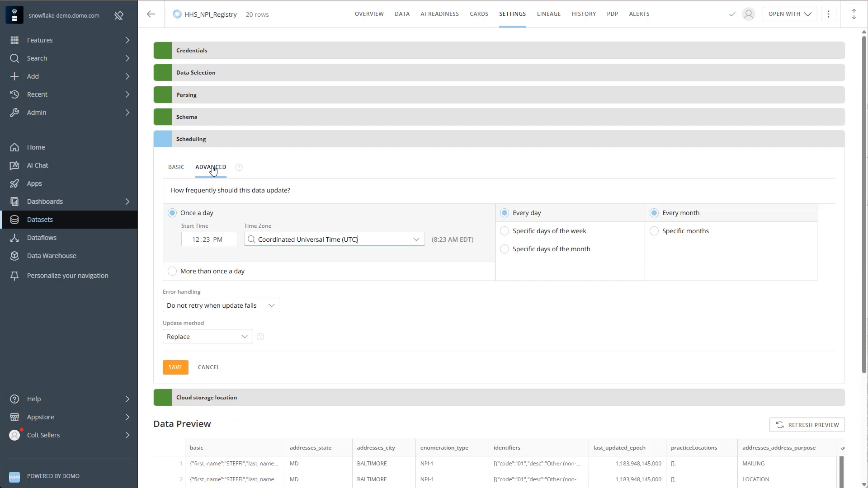
left_click(174, 178)
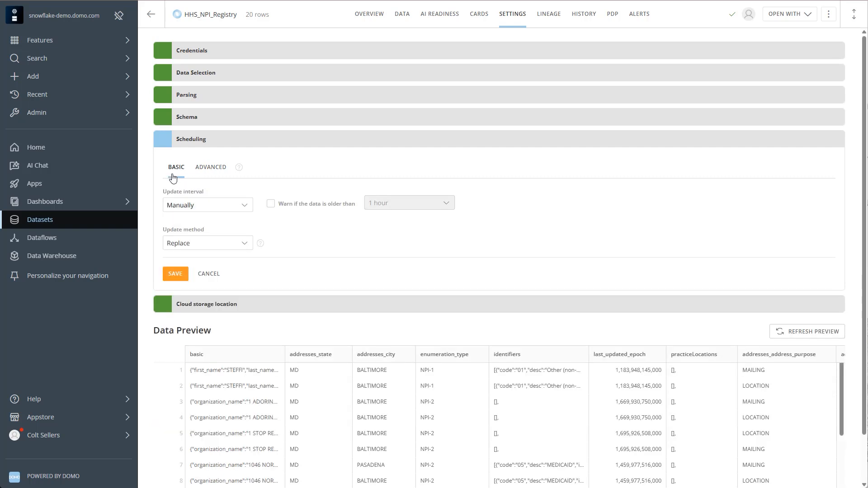
left_click(246, 210)
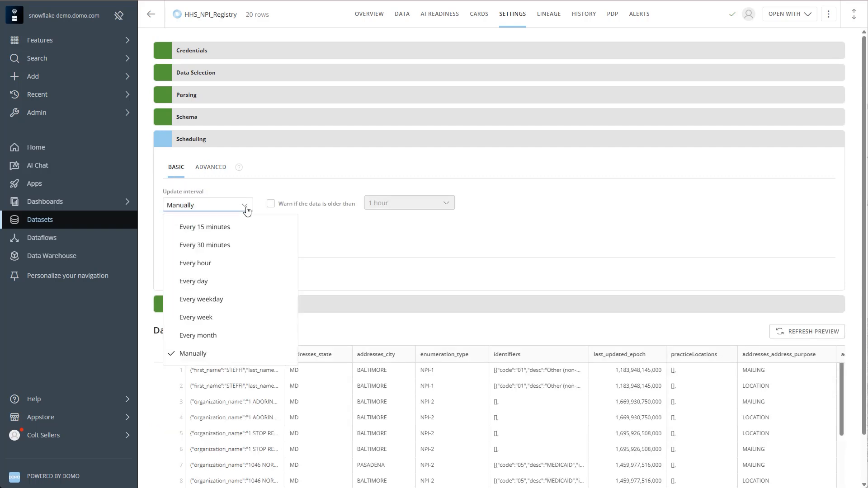
left_click(246, 280)
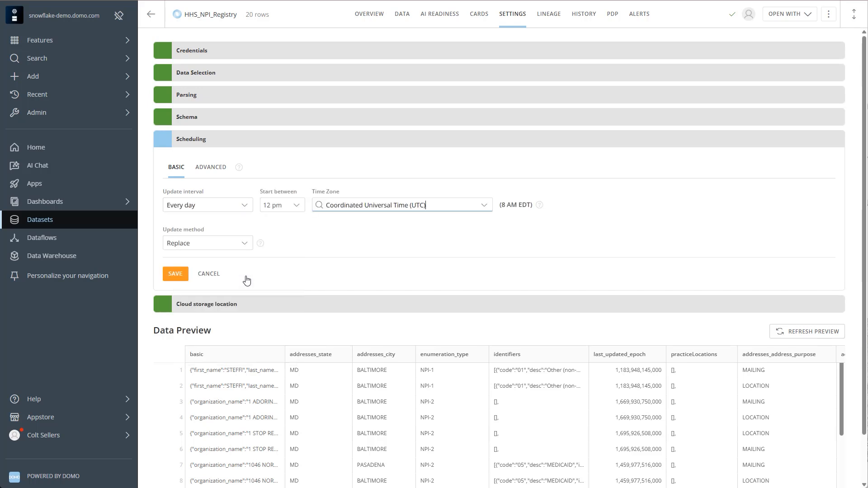
left_click(302, 208)
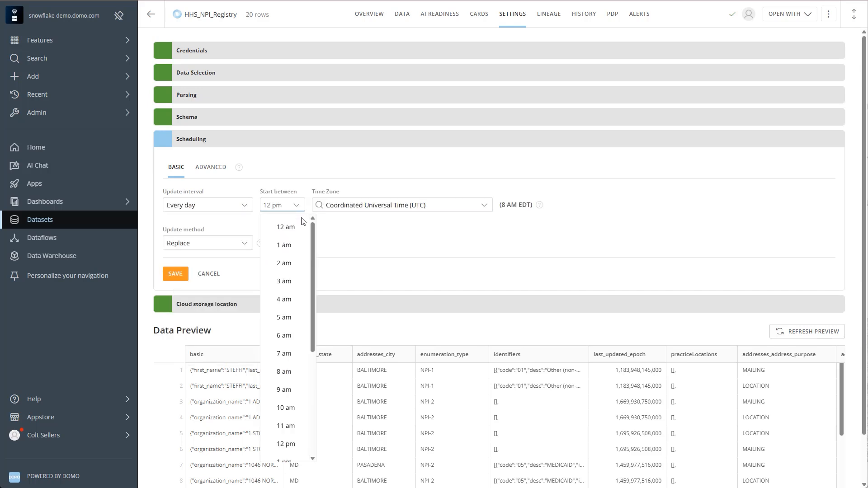
left_click(292, 250)
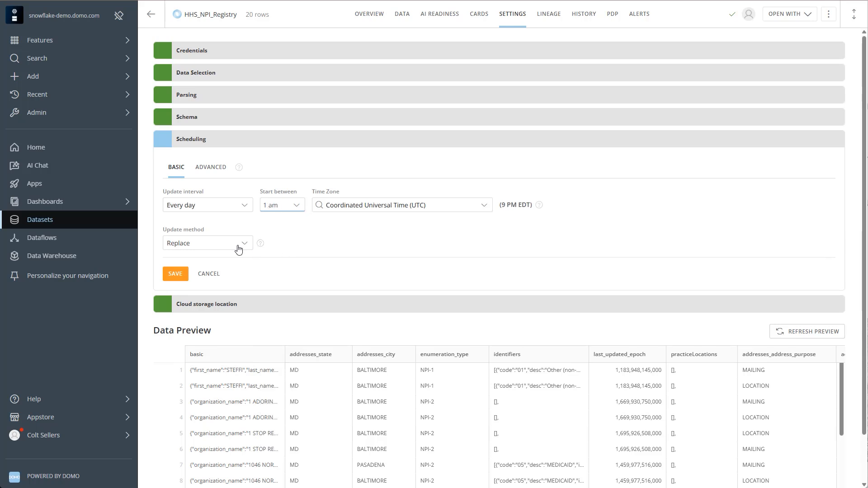
left_click(181, 275)
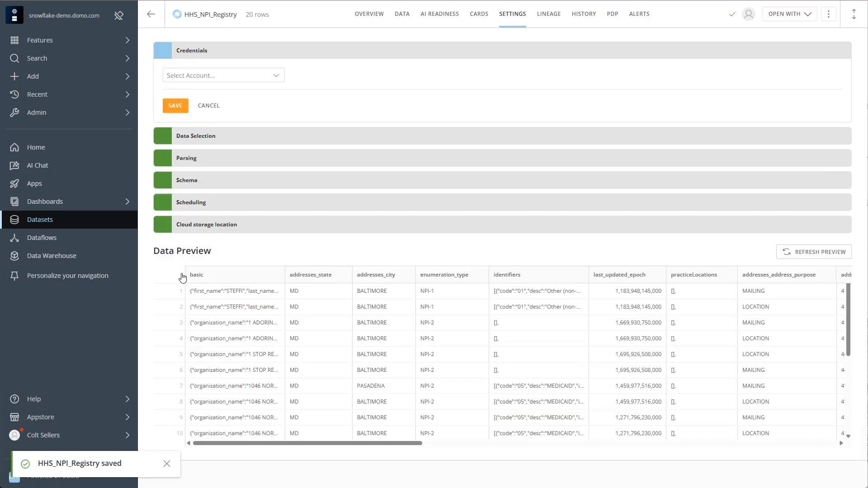
left_click(252, 230)
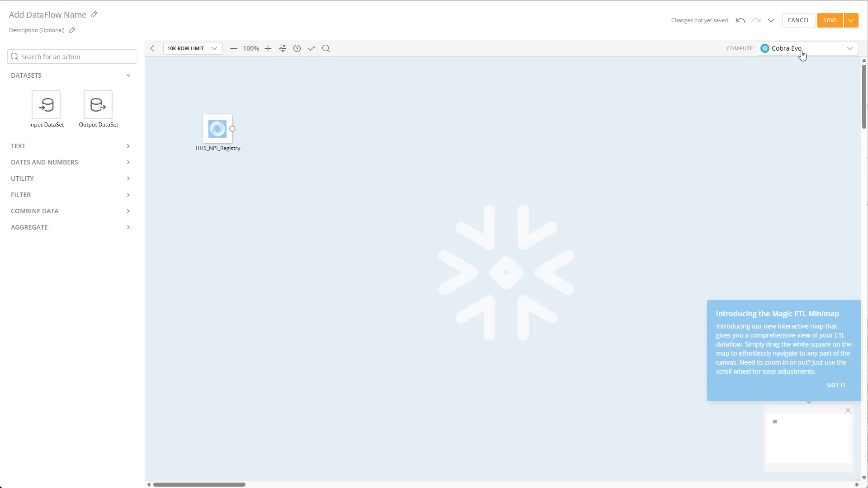
- Expand the Aggregate, Combine Data, Filter and Utility groups to review the transformation actions available for the new DataFlow
left_click(127, 233)
left_click(126, 211)
left_click(125, 194)
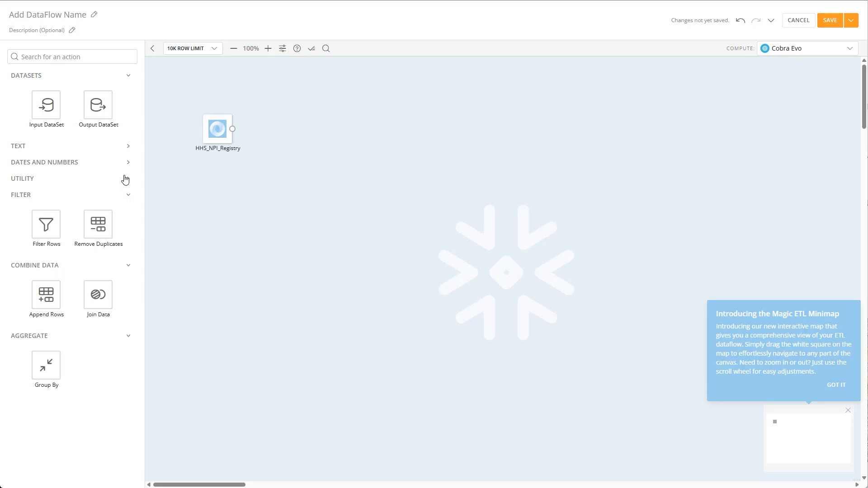
left_click(125, 179)
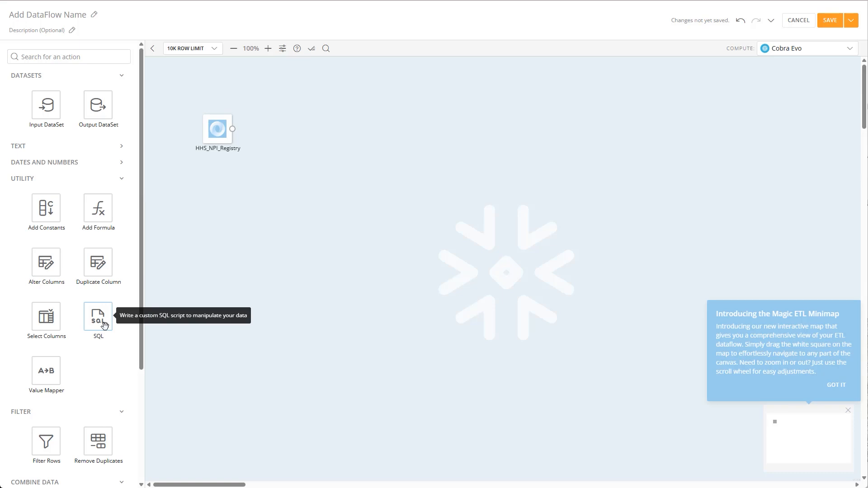
- Add an SQL action to the DataFlow canvas and connect the HHS_NPI_Registry input dataset to it
left_click_drag(104, 325, 290, 144)
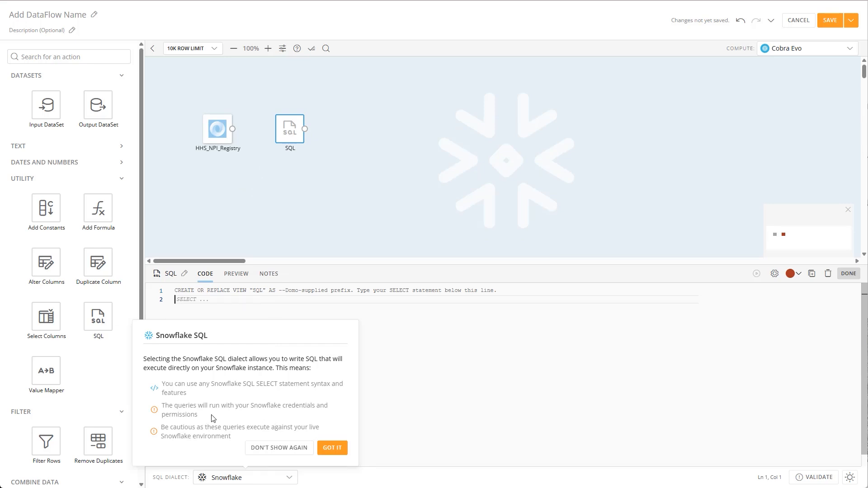
left_click(332, 447)
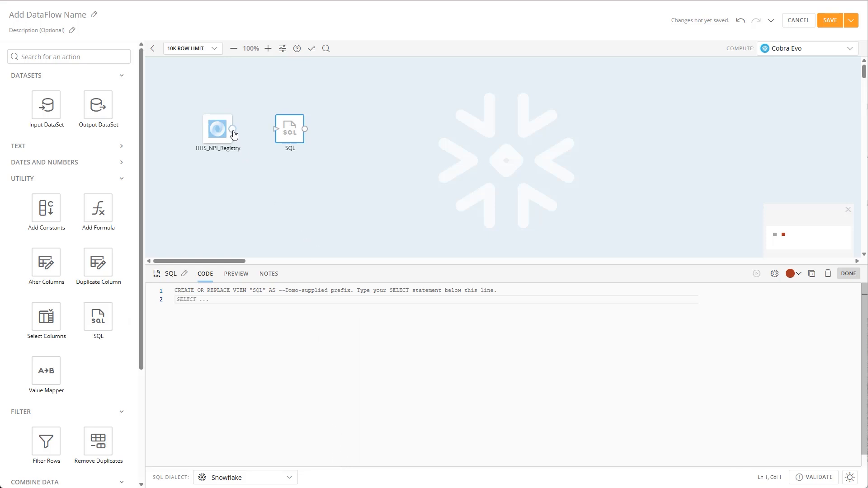
left_click_drag(233, 128, 280, 133)
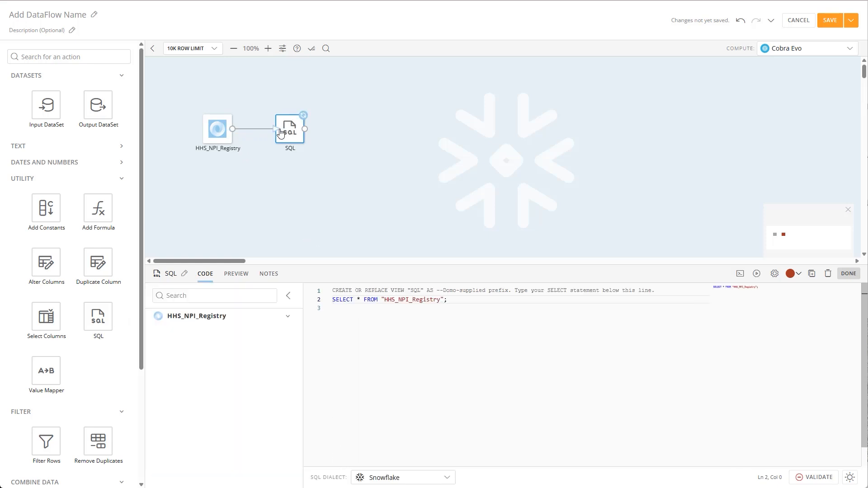
- Run a preview of the SQL action and review the state values in its rows
left_click(239, 279)
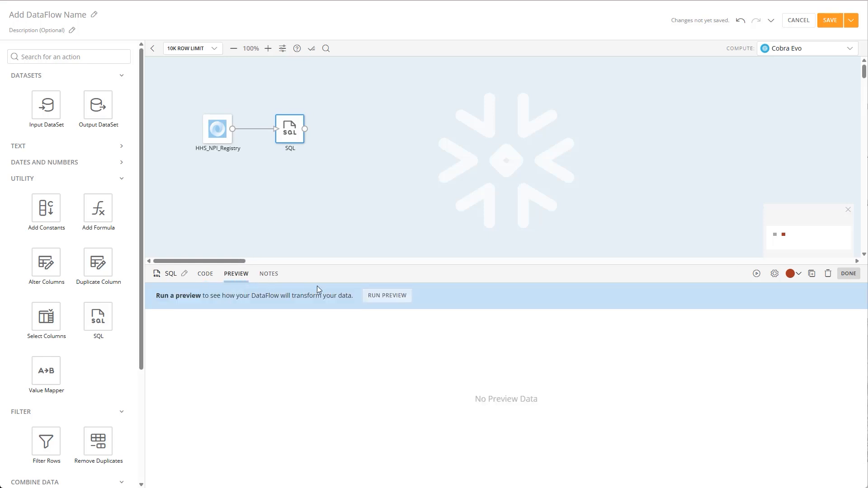
left_click(388, 296)
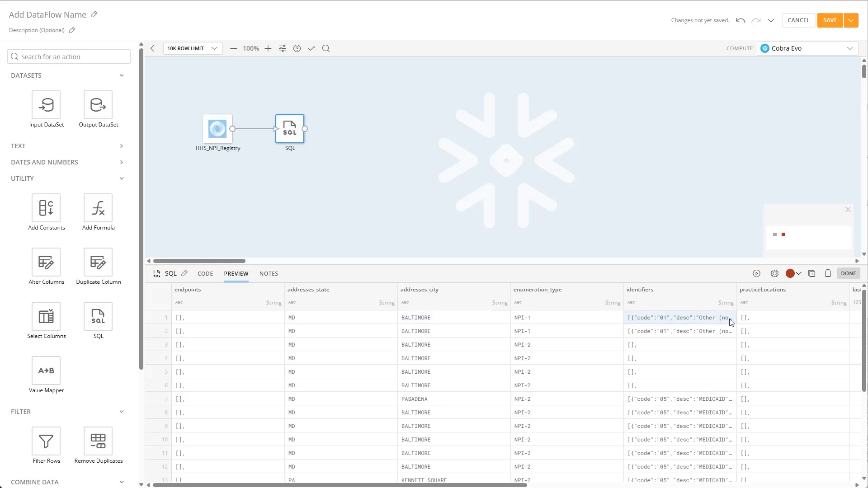
scroll(849, 335, "down", 5)
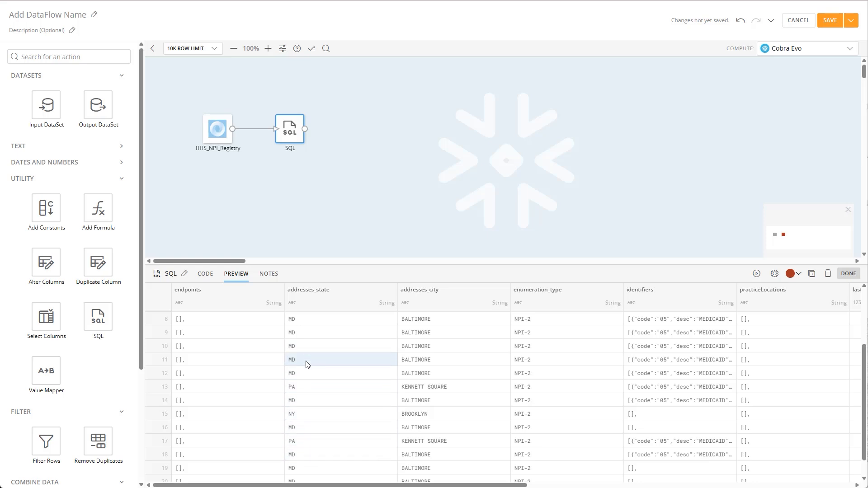
- Add the condition WHERE "addresses_state" LIKE 'MD' to the SELECT statement of the SQL action and validate the query
left_click(212, 279)
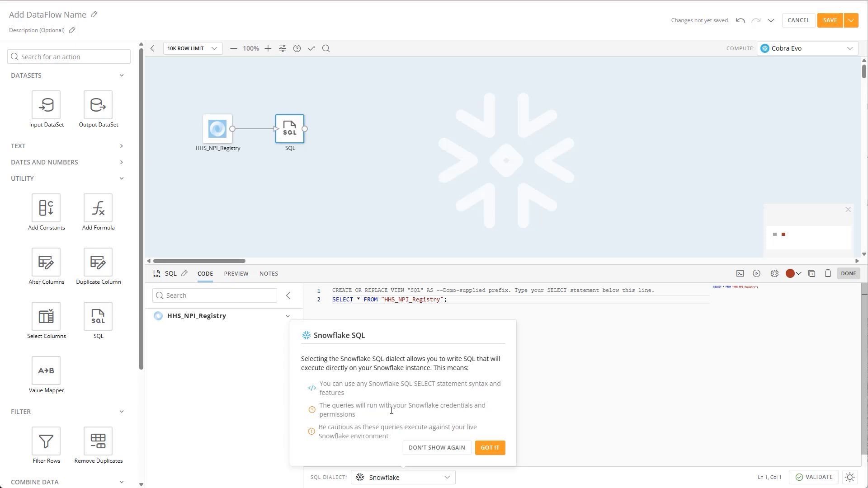
left_click(489, 448)
left_click(443, 310)
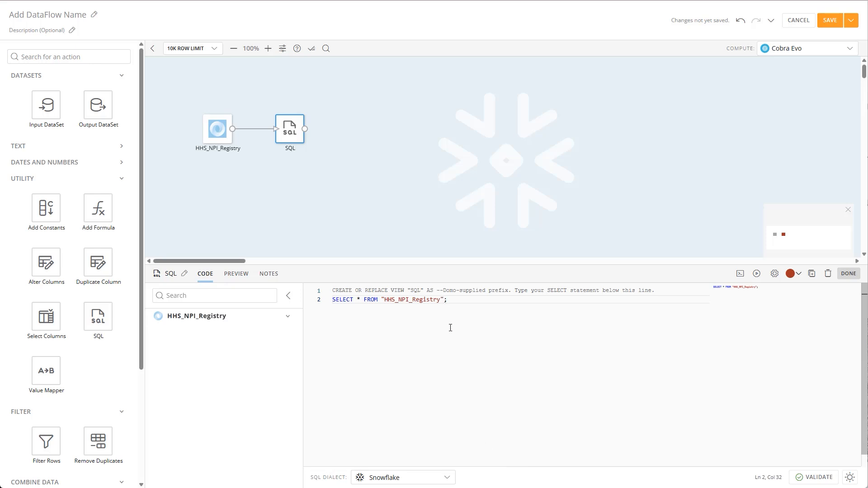
type("WHERE ")
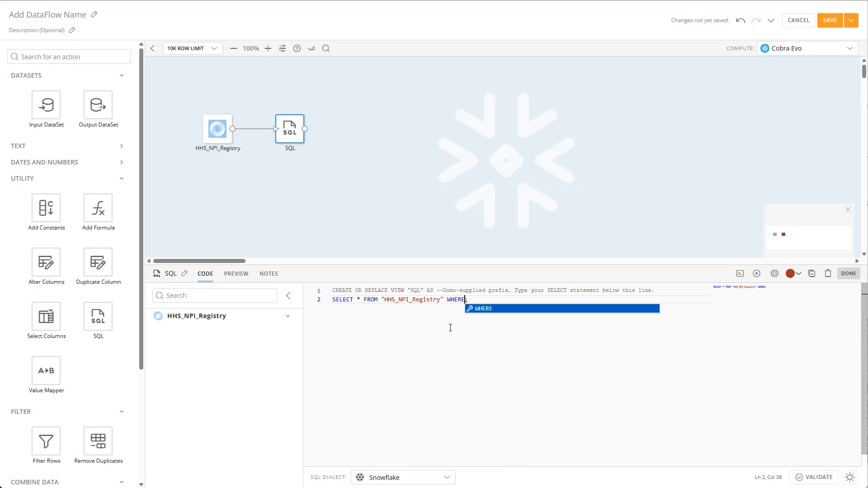
type("add")
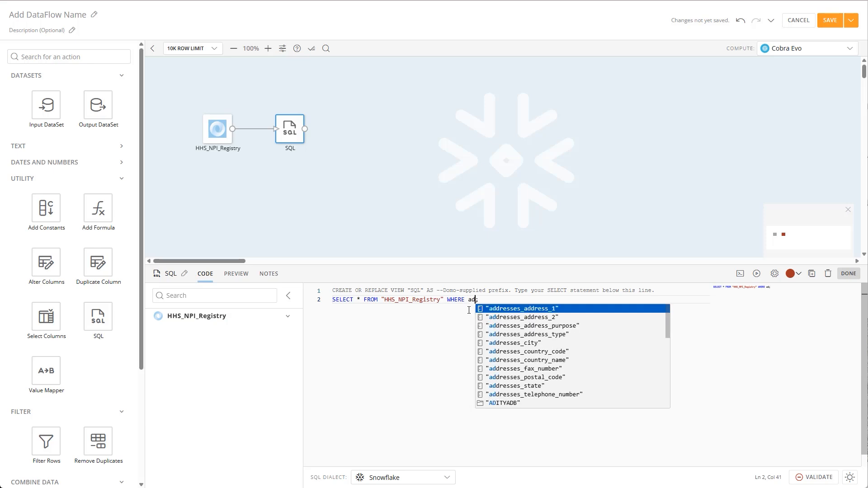
left_click(570, 385)
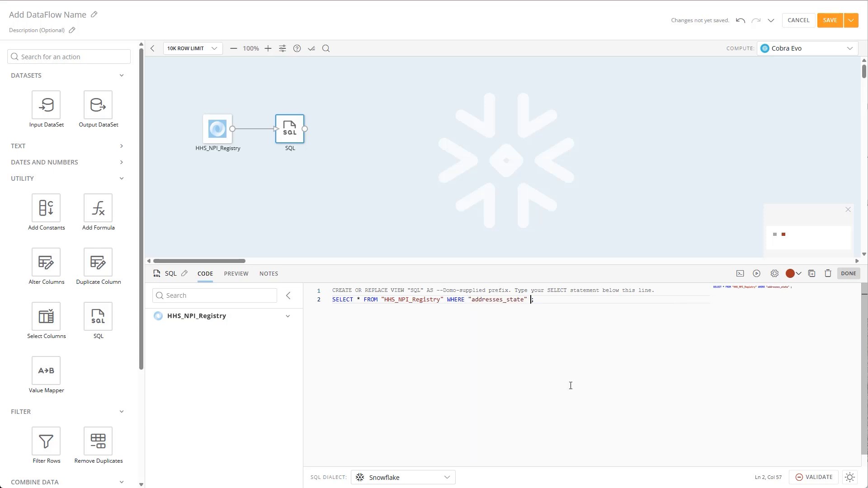
type("LIKE 'MD")
left_click(824, 477)
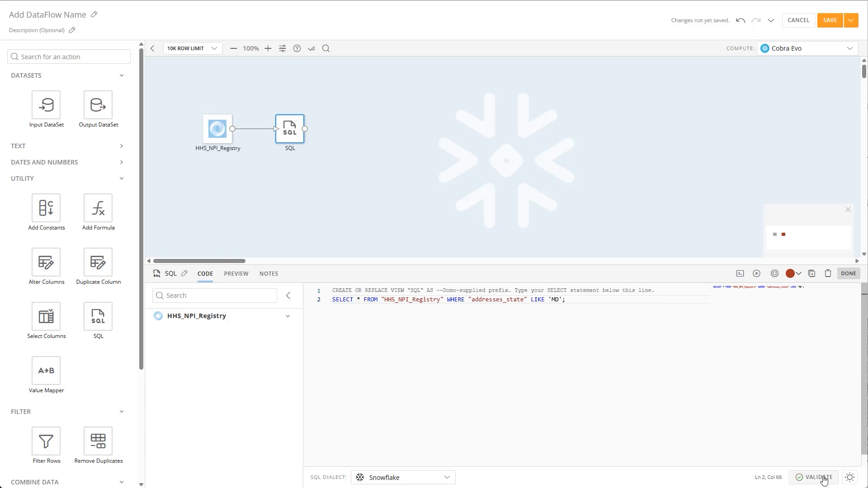
- Rerun the preview with the edited query and check the addresses_state column across the rows
left_click(242, 275)
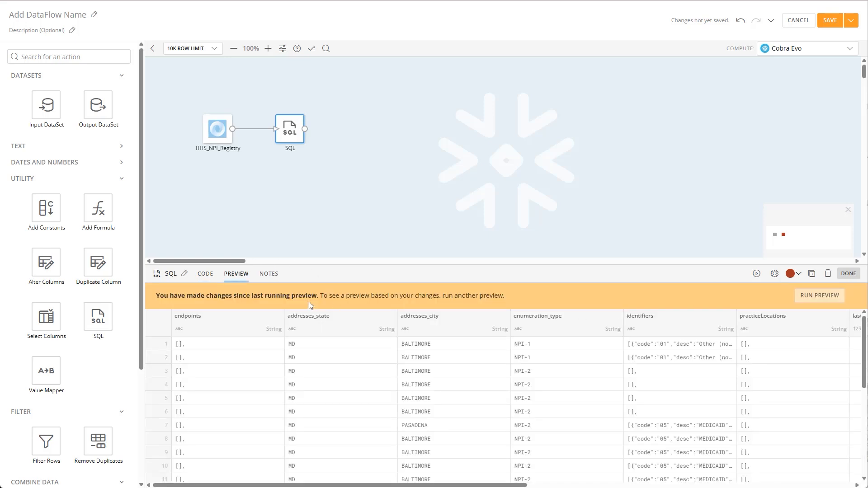
left_click(807, 299)
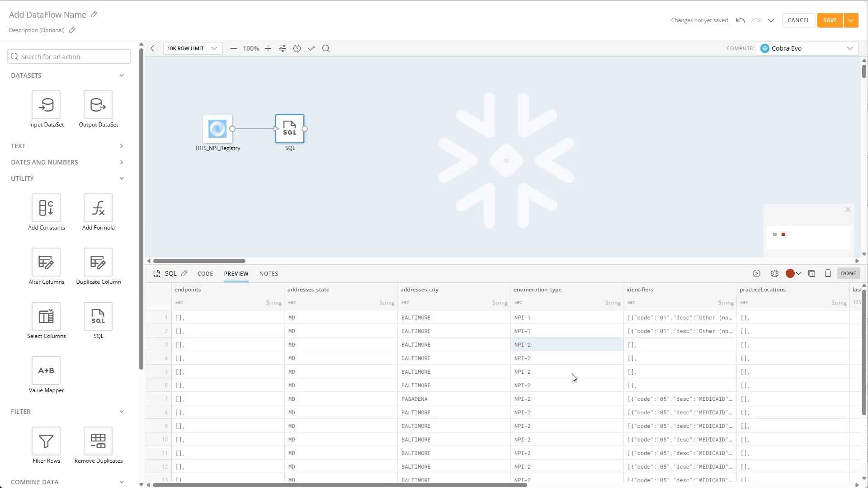
scroll(455, 414, "down", 3)
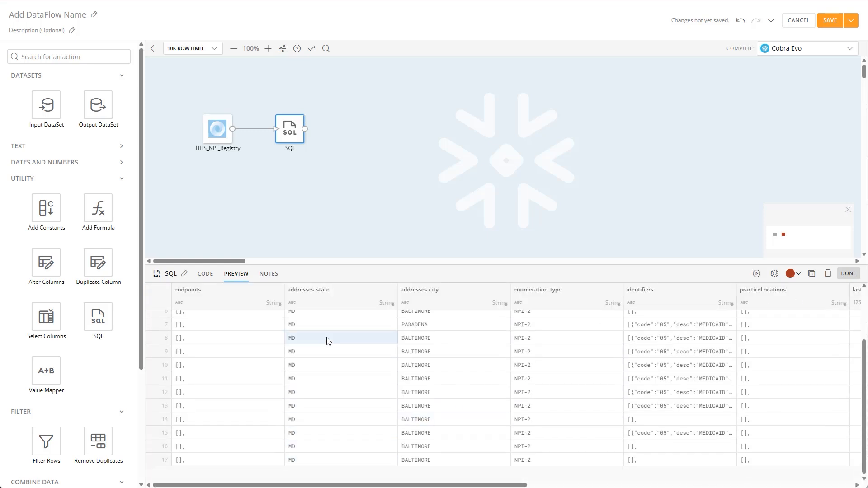
scroll(333, 371, "up", 3)
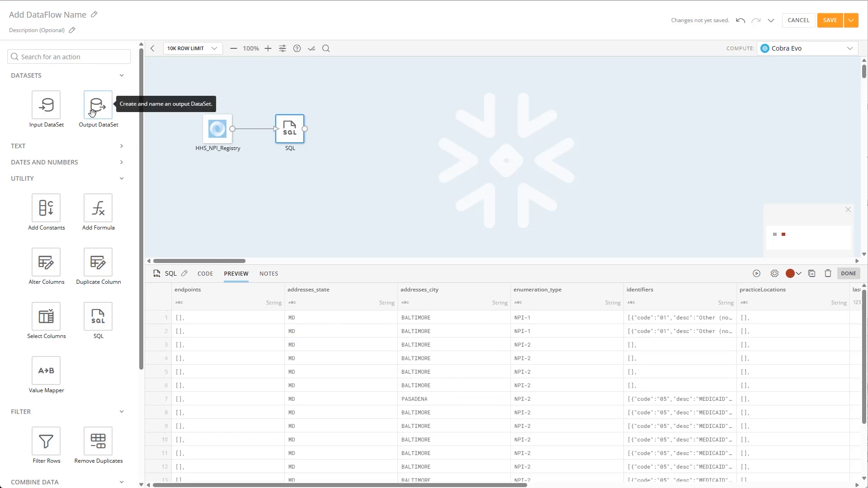
- Add an Output DataSet to the canvas, connect the SQL action to it, and name it HHS_NPI_Registry_MD
mouse_move(92, 112)
left_mouse_down()
mouse_move(199, 114)
mouse_move(353, 142)
left_mouse_up()
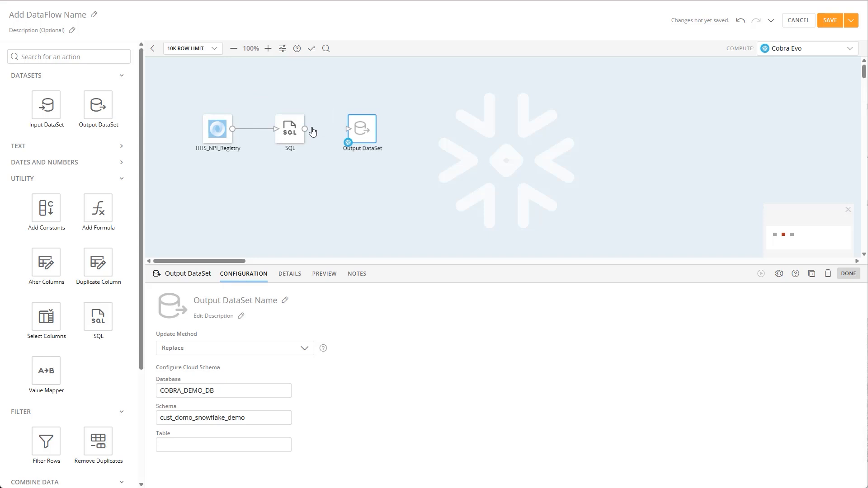
left_click_drag(304, 129, 349, 132)
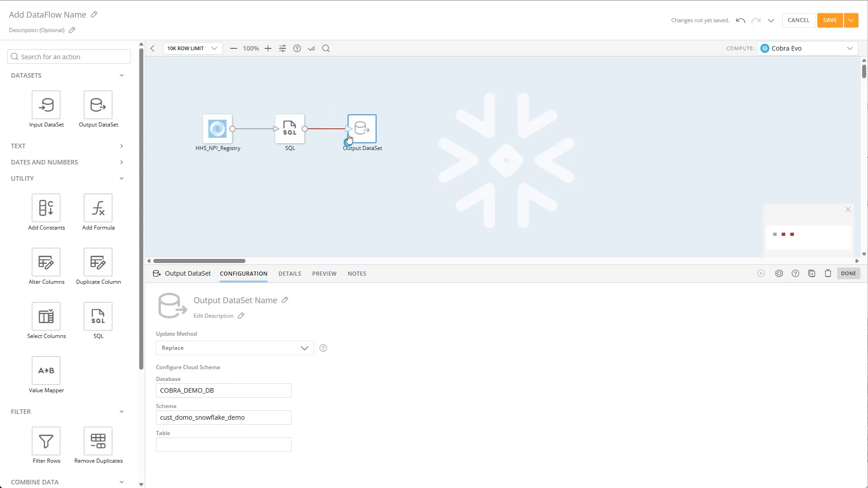
left_click(238, 302)
type("HH")
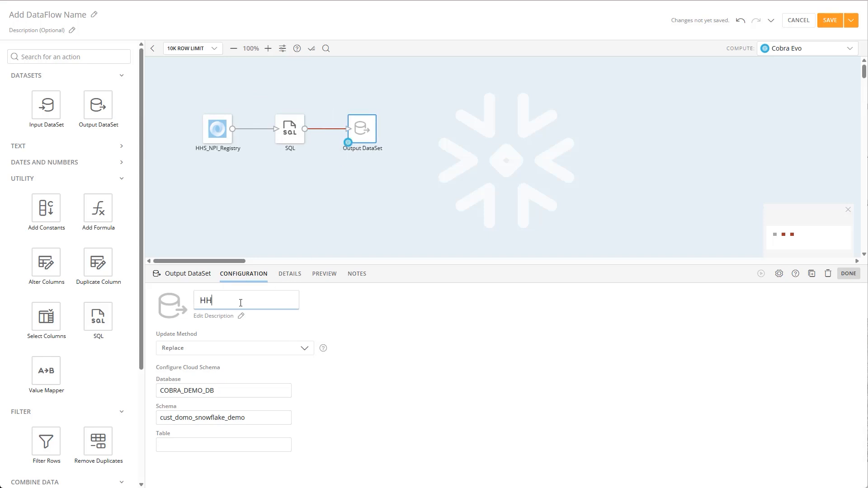
type("S_NPI_Registry_MD")
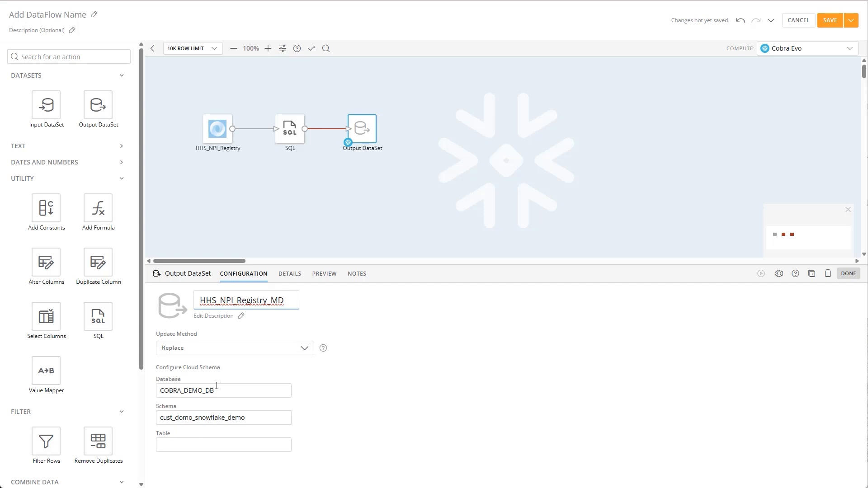
- Set the output dataset's cloud schema table name to HHS_NPI_REGISTRY_MD
key("ctrl+a")
key("ctrl+c")
left_click(225, 447)
key("ctrl+v")
key("ctrl+z")
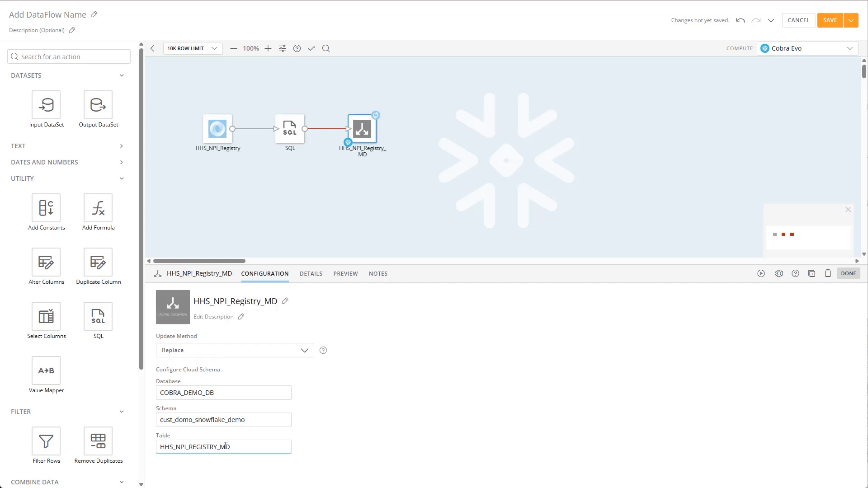
key("ctrl+a")
left_click(323, 449)
- Name the DataFlow HHS_NPI_Registry_Clean
left_click(66, 18)
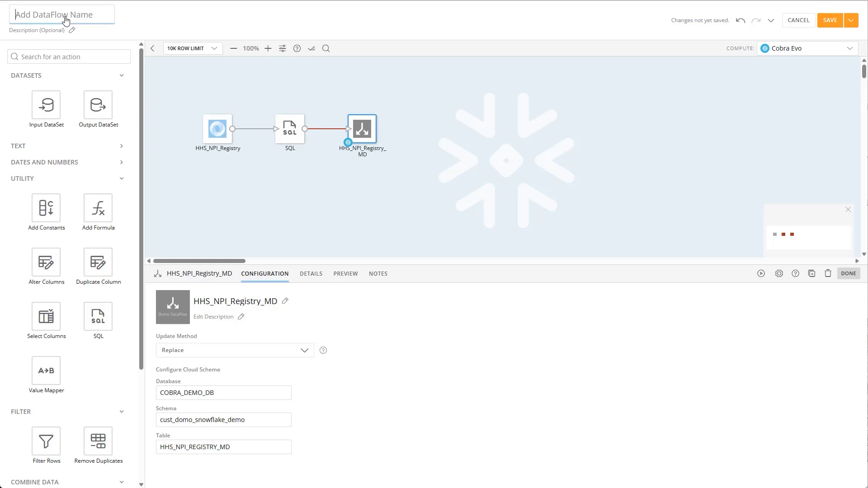
type("HIS")
key("BackSpace")
type("HS_NPI_REgis")
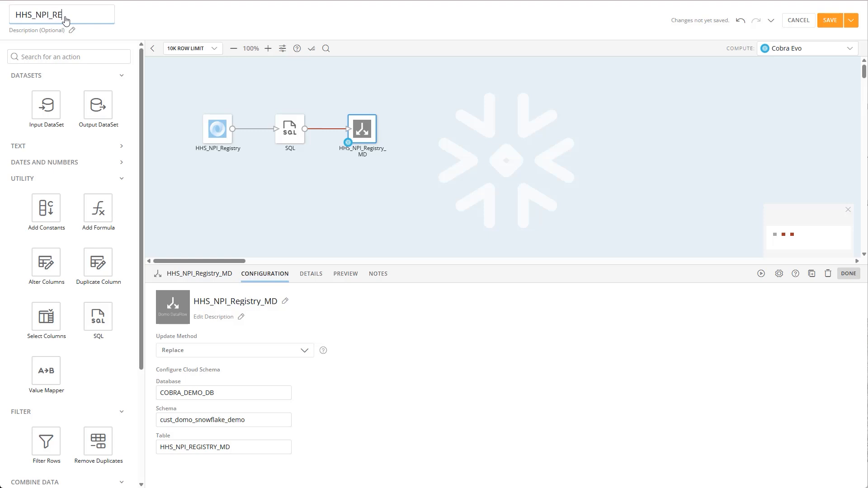
key("BackSpace")
key("BackSpace")
type("egistry_Clean")
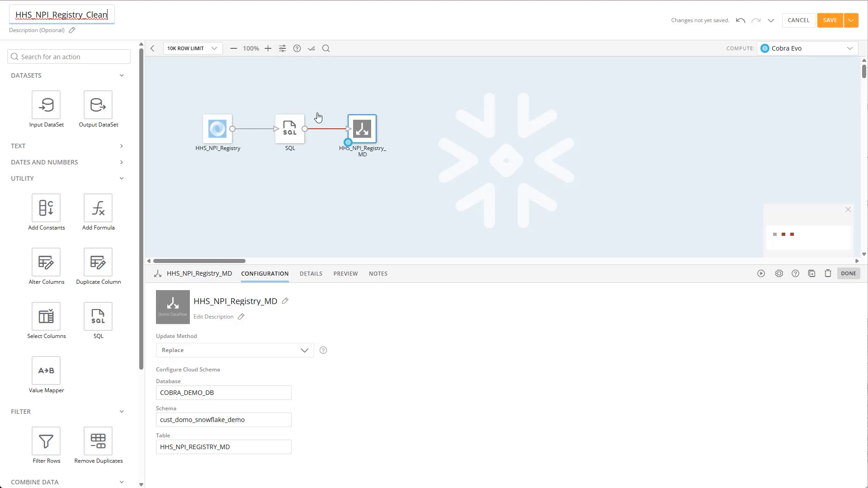
- Add a trigger in the DataFlow settings that runs the DataFlow when the HHS_NPI_Registry dataset updates
left_click(281, 57)
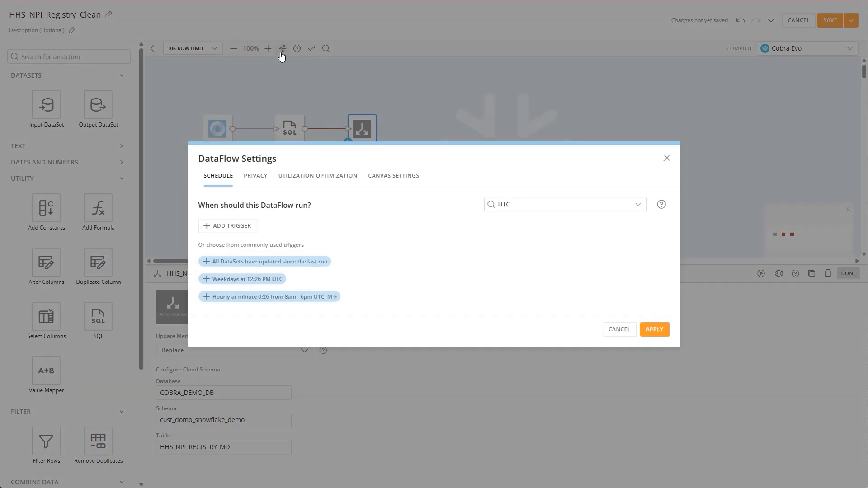
left_click(249, 230)
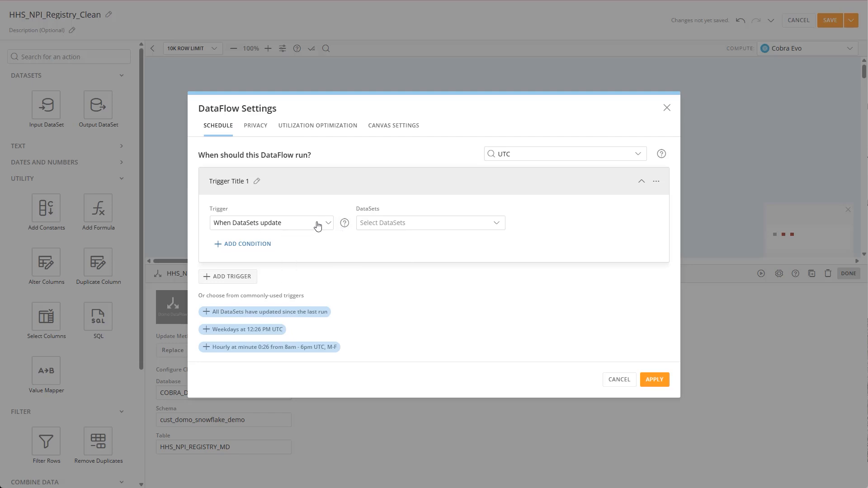
left_click(382, 222)
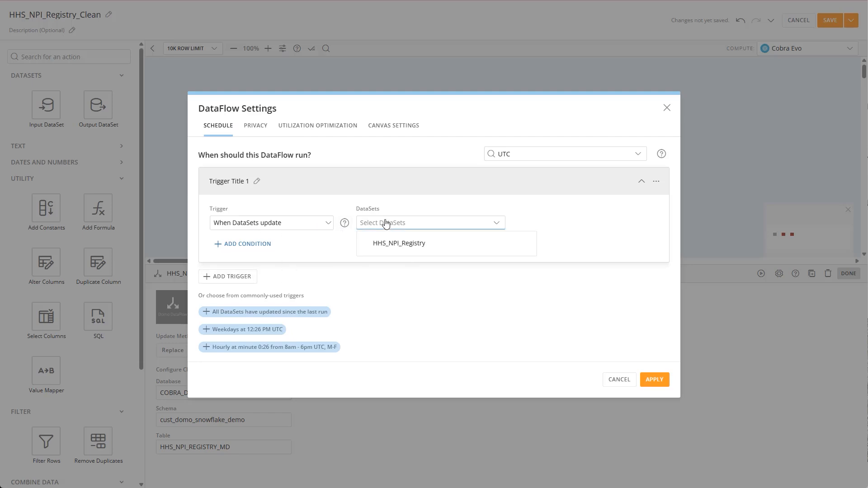
left_click(381, 244)
left_click(328, 241)
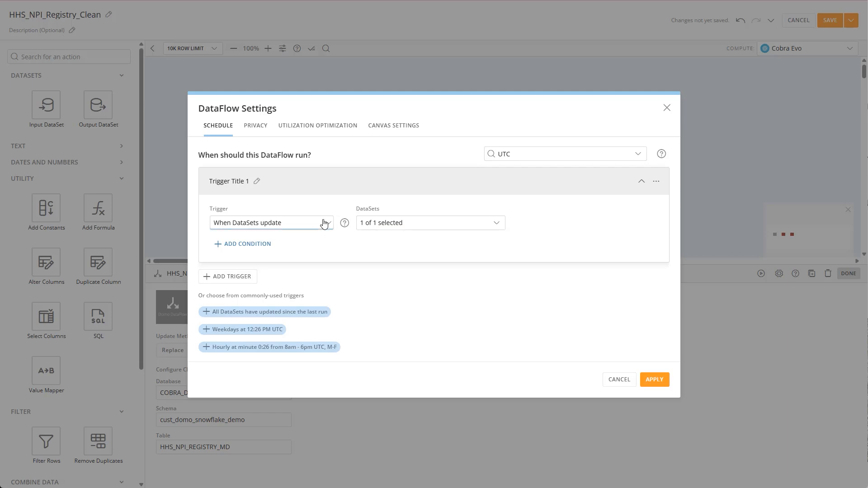
- Switch the trigger to run on a schedule, more than once a day
left_click(324, 222)
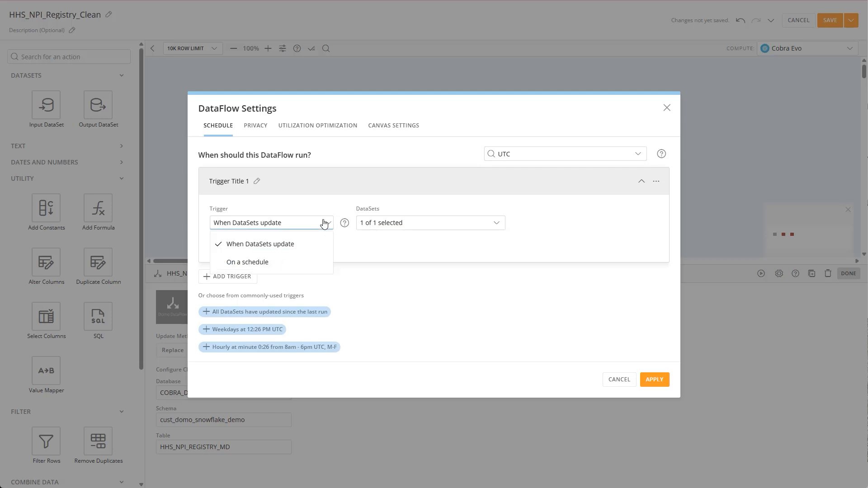
left_click(285, 268)
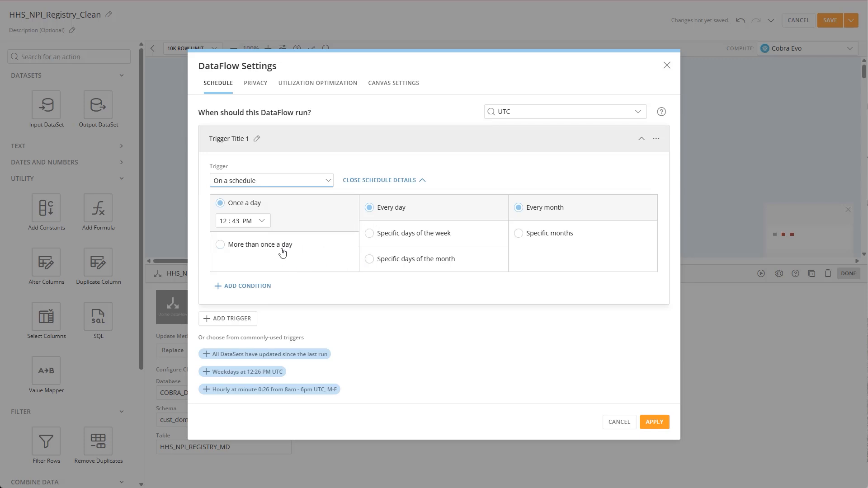
left_click(283, 252)
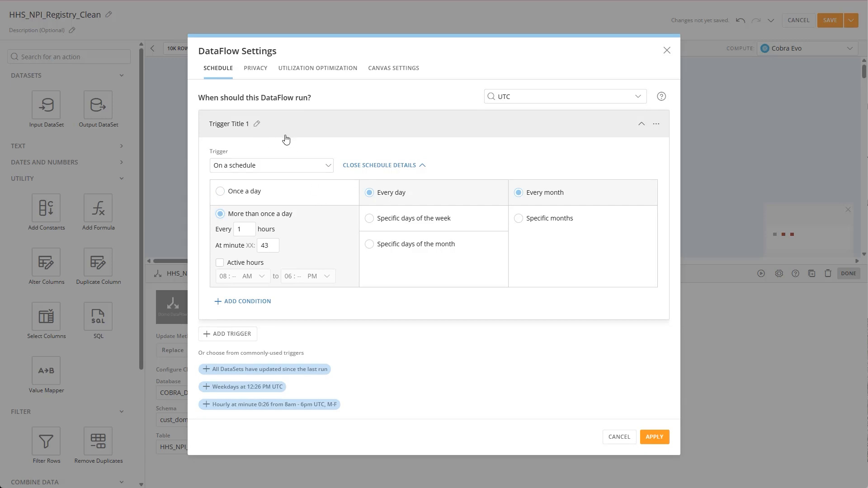
- Delete the trigger from the DataFlow schedule and apply the settings
left_click(658, 127)
left_click(608, 145)
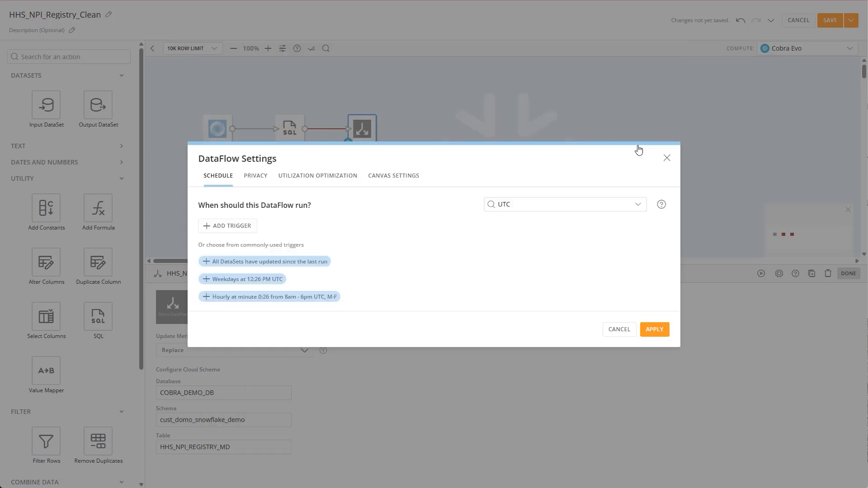
left_click(655, 330)
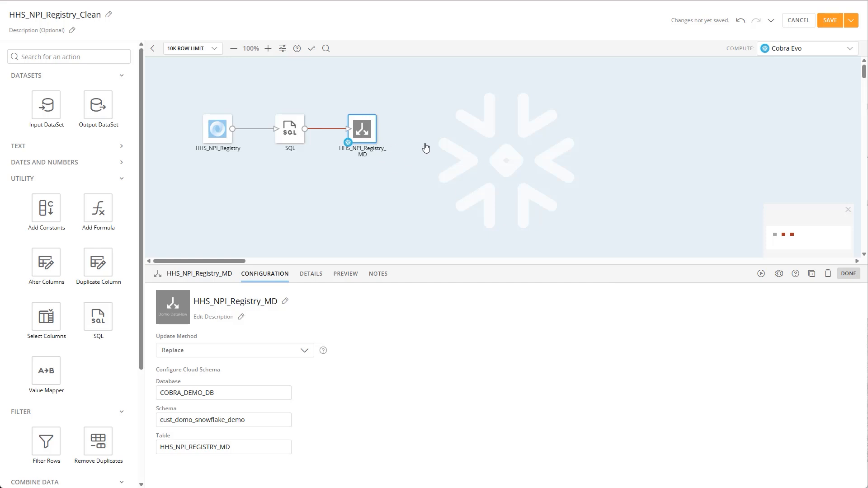
- Save and run the DataFlow with the version description "Cleaned state column"
left_click(849, 26)
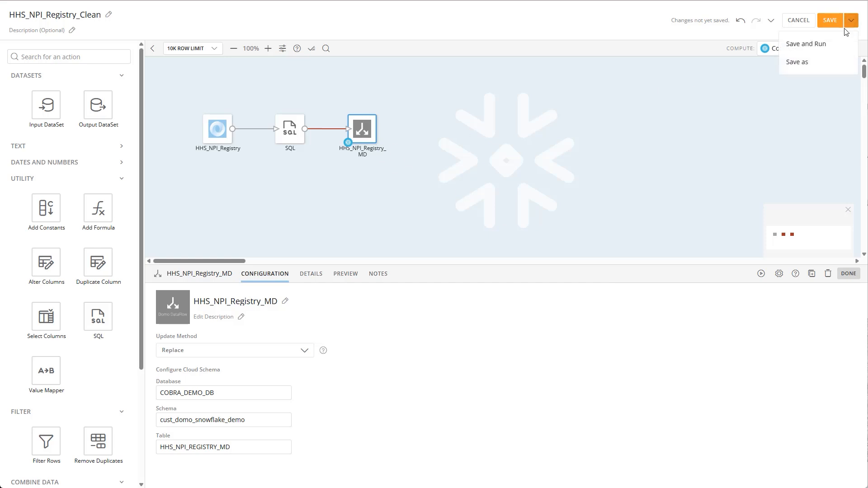
left_click(805, 44)
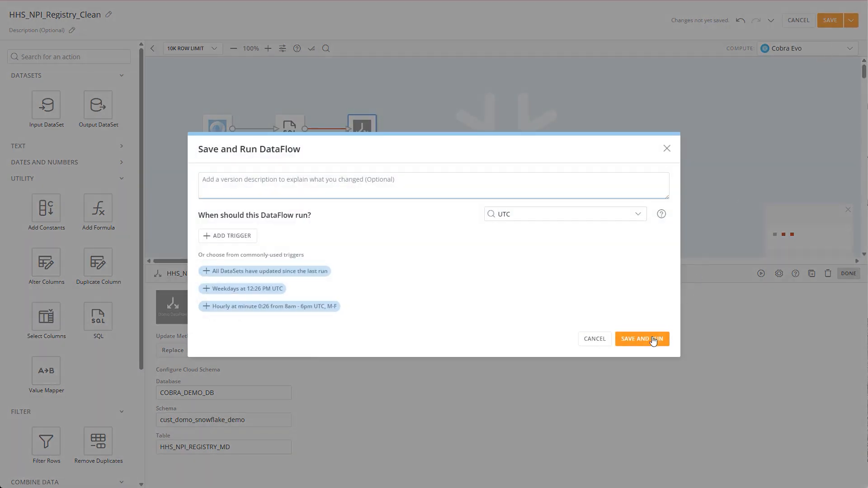
type("Cleaned state column")
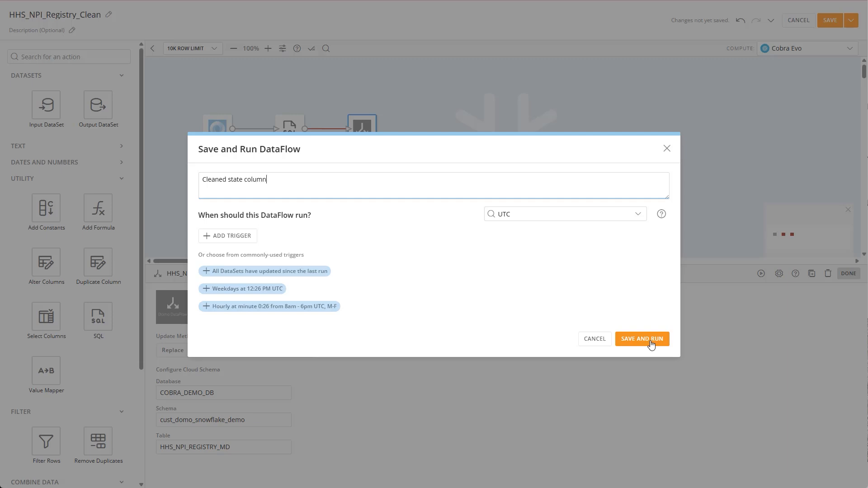
left_click(650, 343)
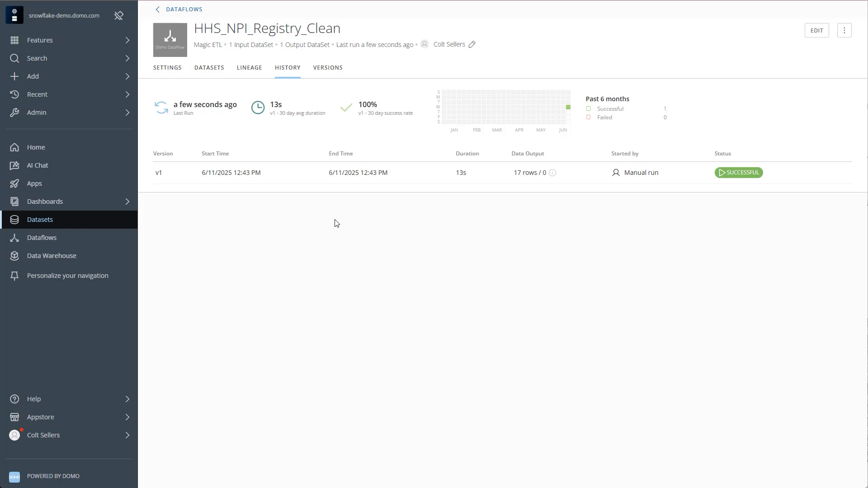
- Open the DataFlow's output dataset and examine its data rows
left_click(208, 70)
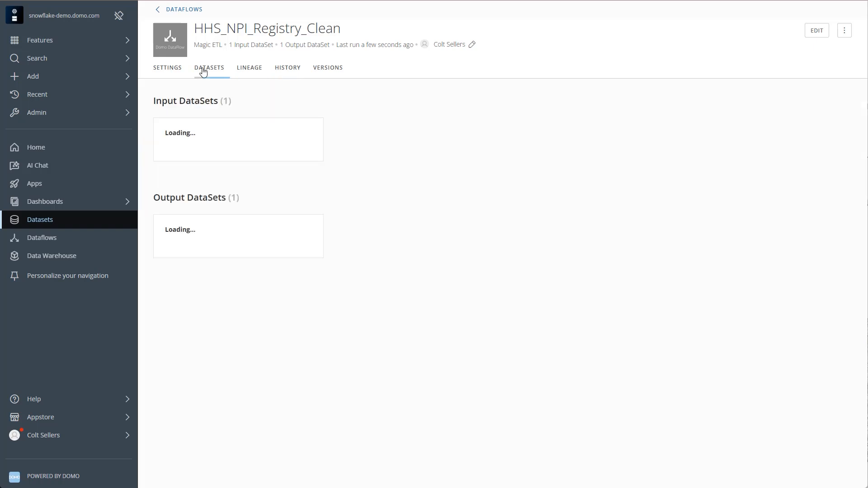
left_click(243, 234)
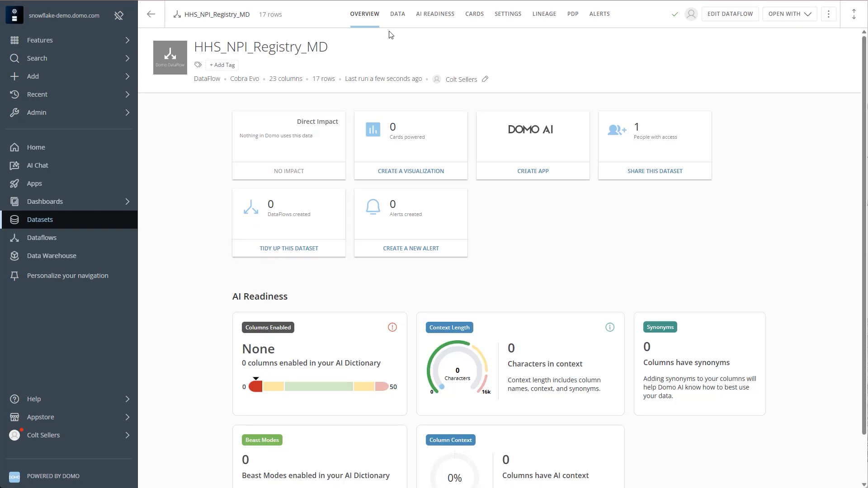
left_click(398, 16)
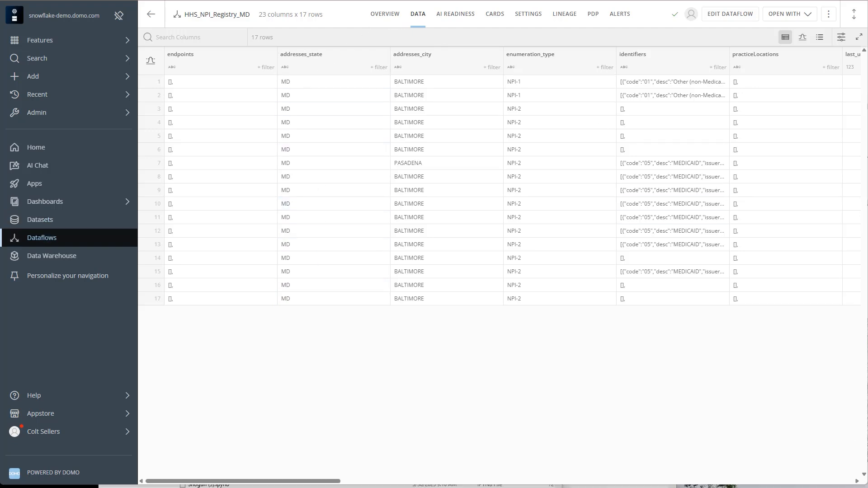
- Edit the DataFlow, moving the output tile farther from SQL and adding maryland hospital current patients.xlsx as an input dataset below the SQL tile
left_click(747, 17)
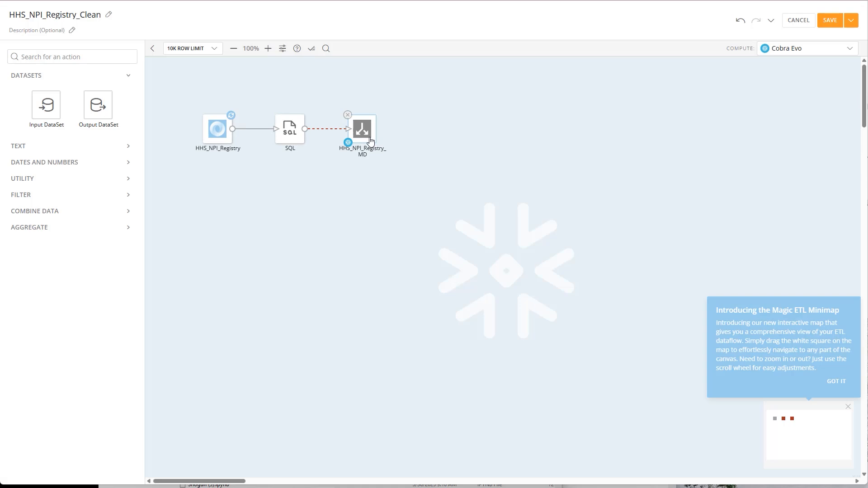
left_click_drag(370, 144, 468, 145)
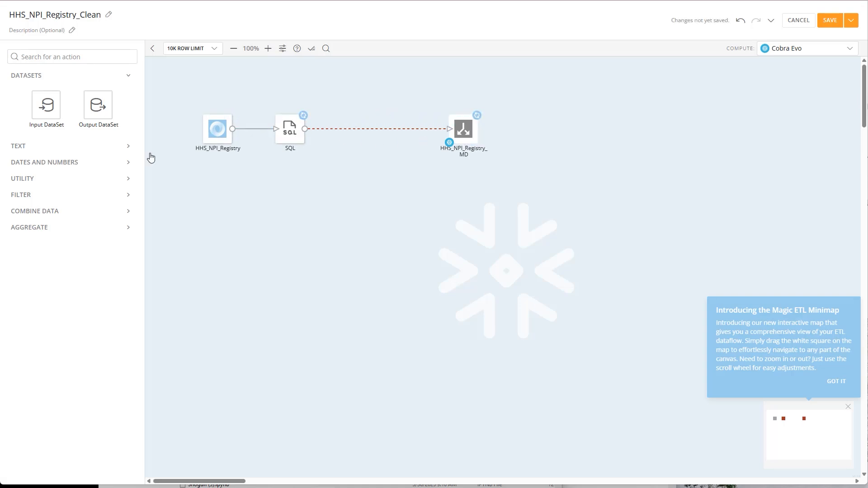
left_click_drag(46, 105, 291, 186)
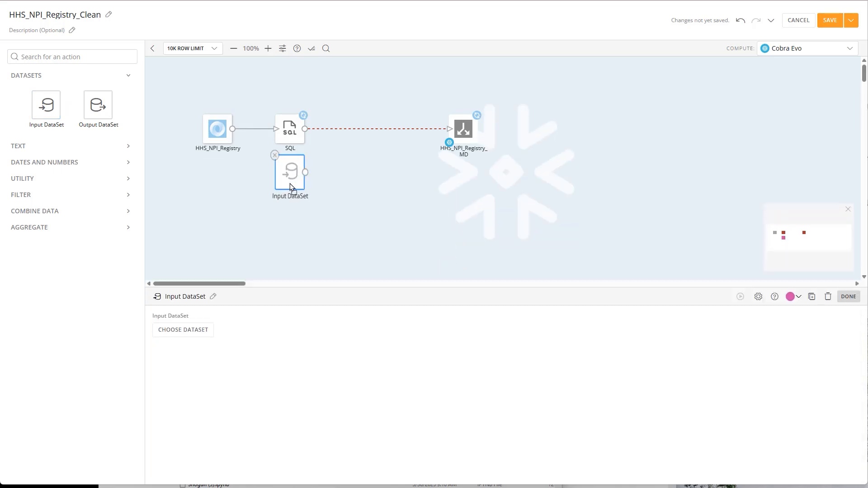
left_click(202, 306)
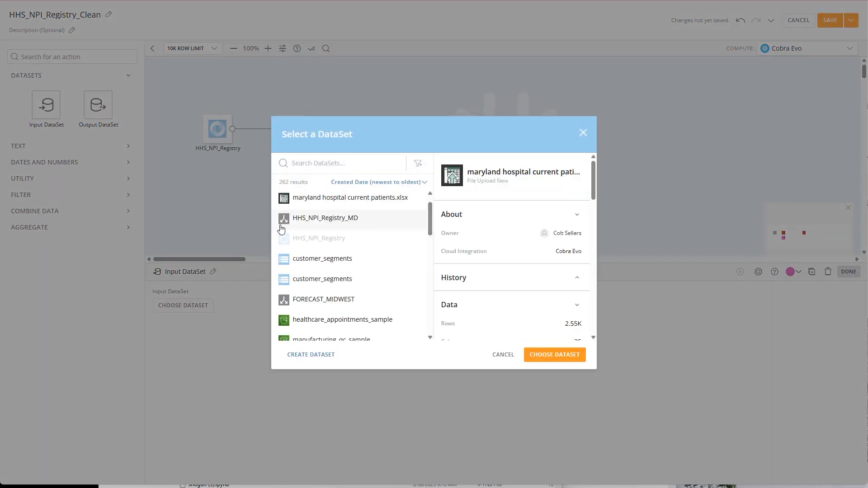
left_click(327, 207)
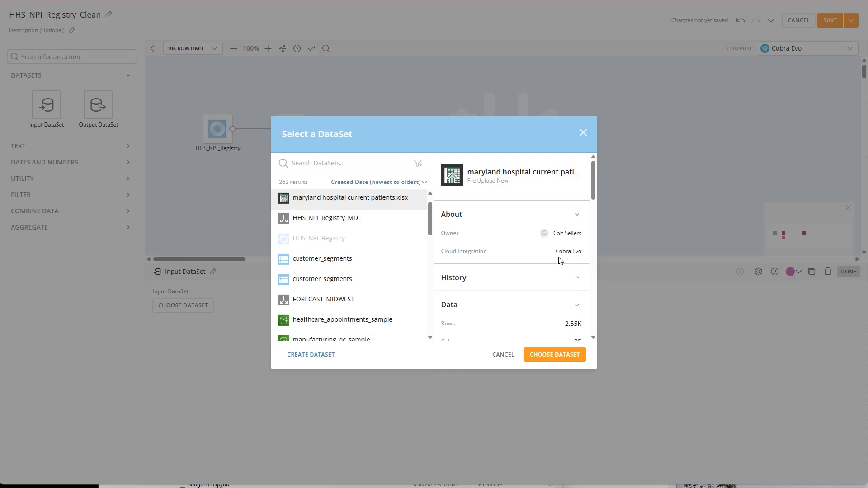
left_click(569, 356)
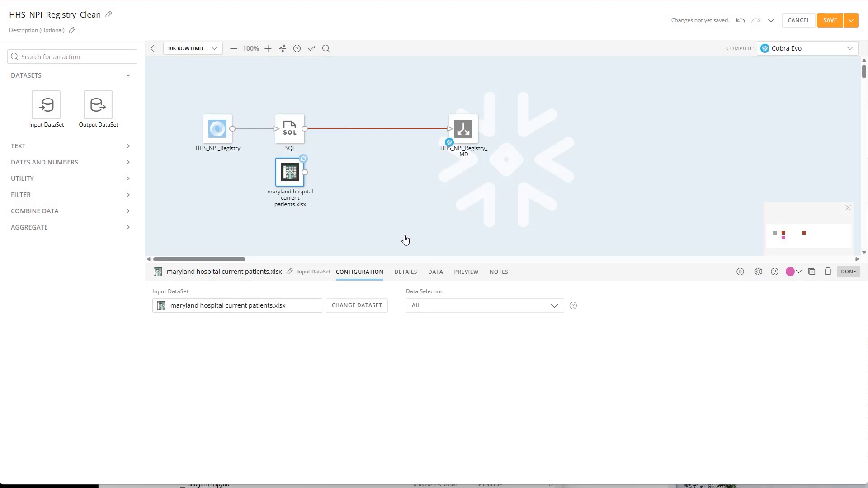
- Remove the link between SQL and the output, and add a Join Data tile fed by the hospital patients dataset and the SQL tile
left_click(375, 130)
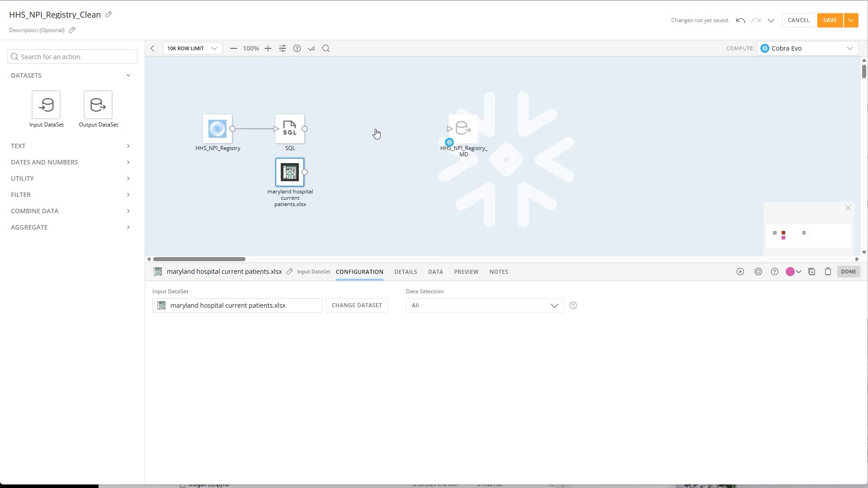
left_click(81, 215)
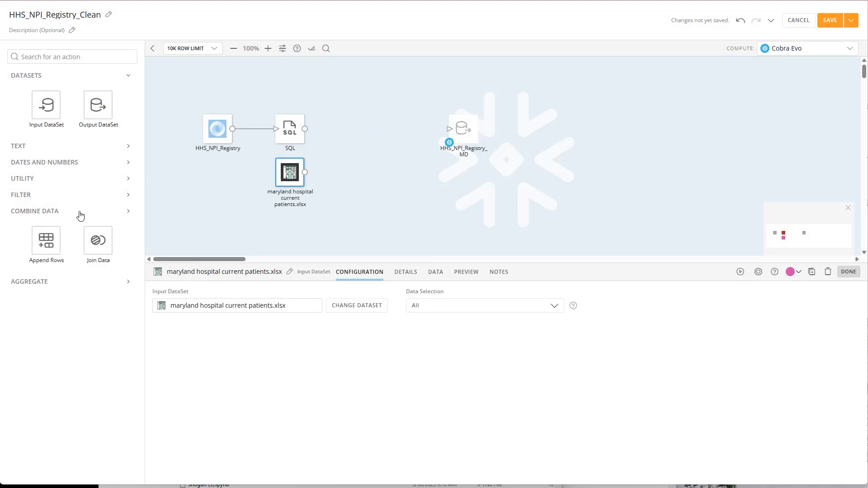
left_click_drag(127, 231, 378, 147)
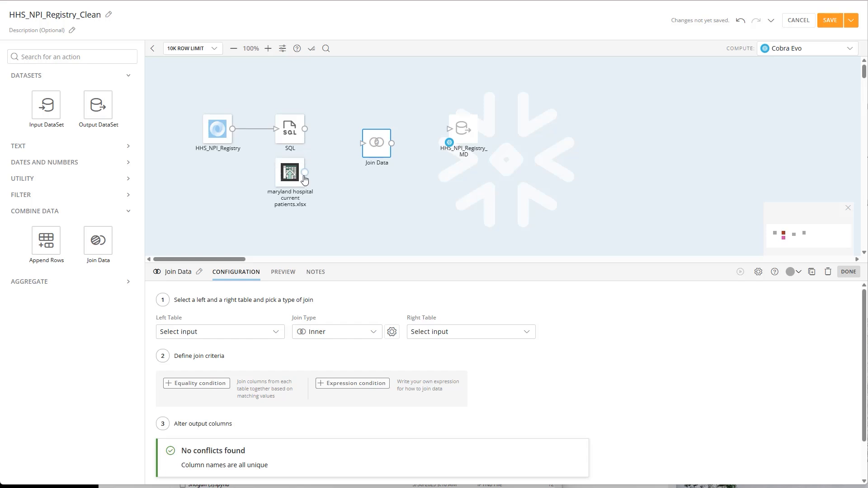
left_click_drag(305, 172, 363, 143)
left_click_drag(305, 129, 362, 144)
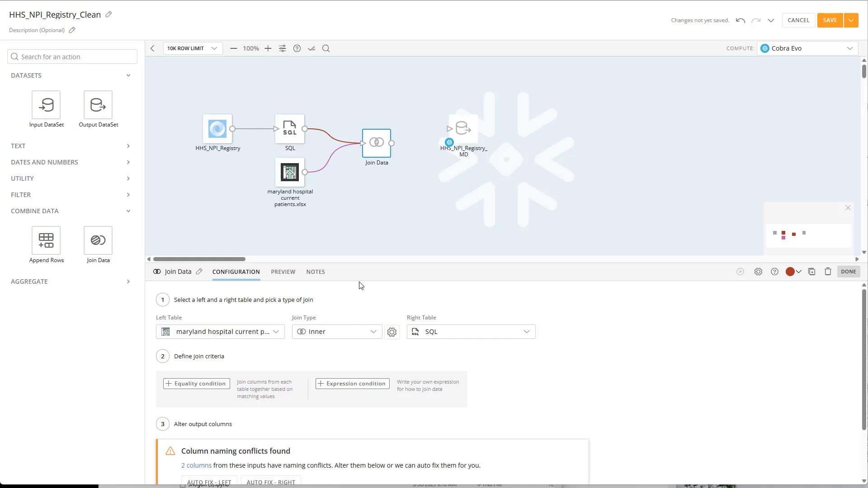
- Keep the Inner join type and add an equality condition matching hospital_number from the patients table to number from the SQL table
left_click(330, 333)
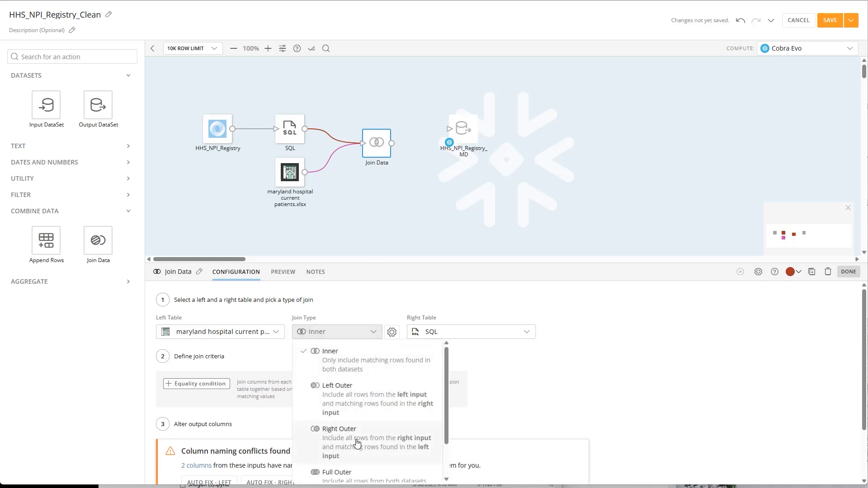
left_click(354, 332)
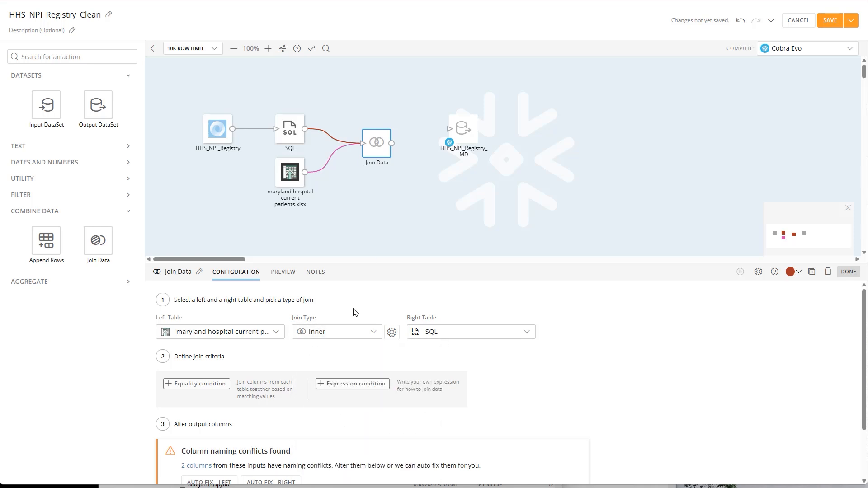
left_click(228, 388)
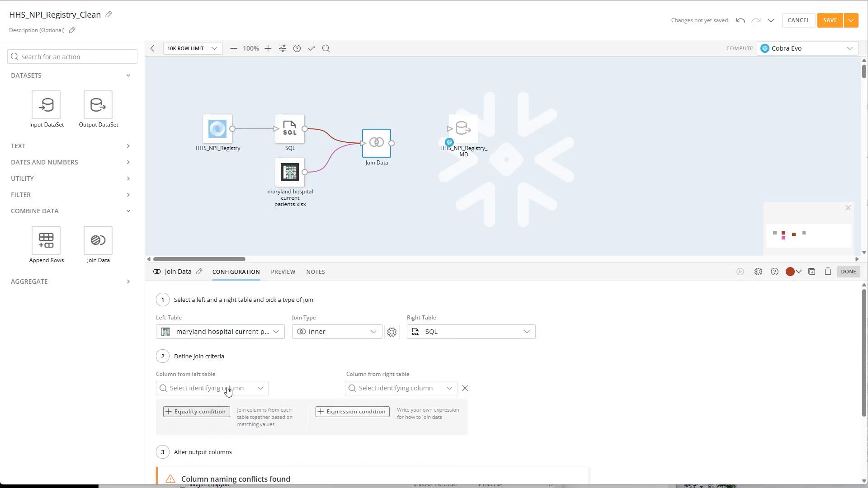
left_click(228, 389)
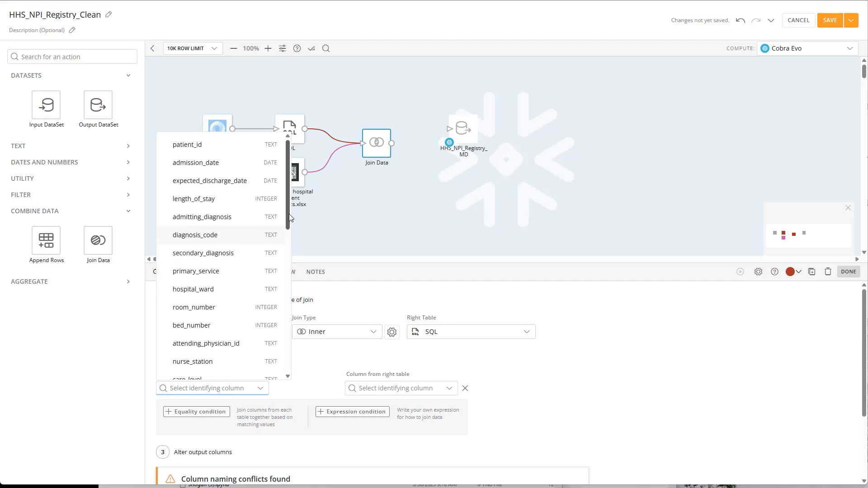
left_click_drag(289, 213, 286, 261)
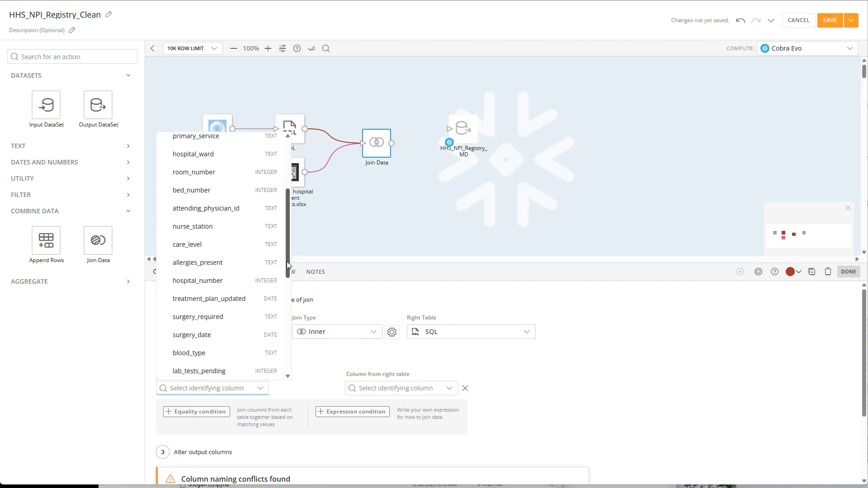
left_click(246, 284)
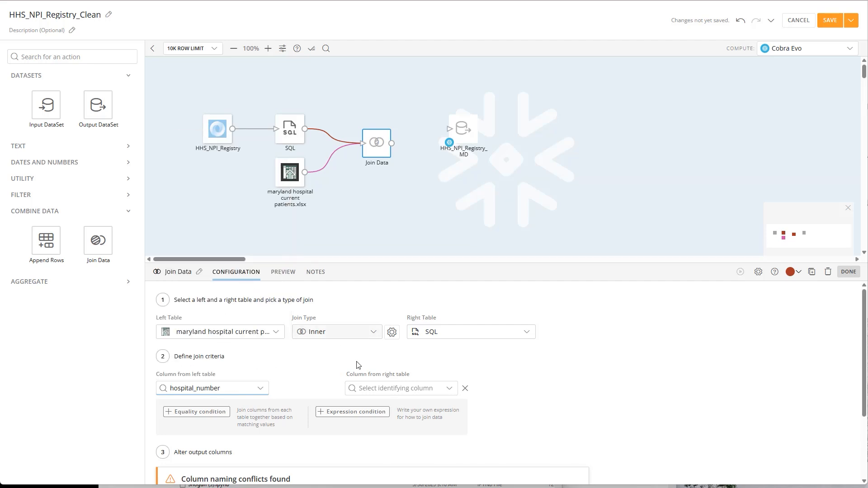
left_click(421, 390)
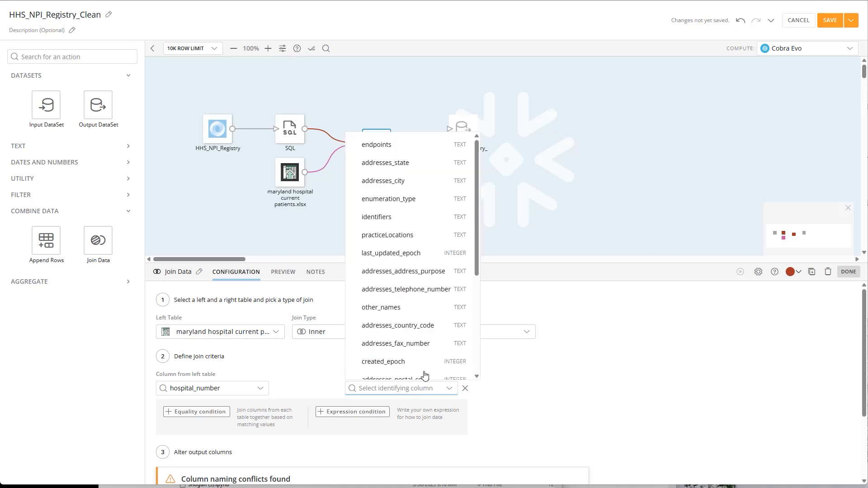
left_click_drag(475, 191, 467, 231)
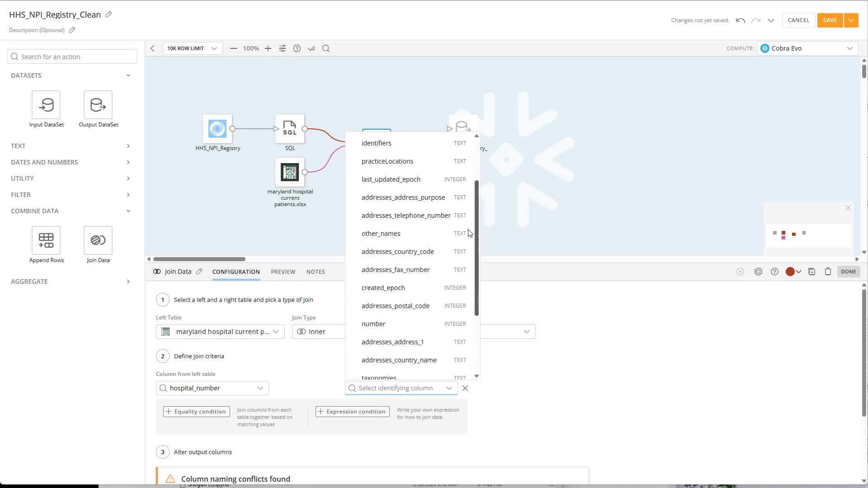
left_click(424, 321)
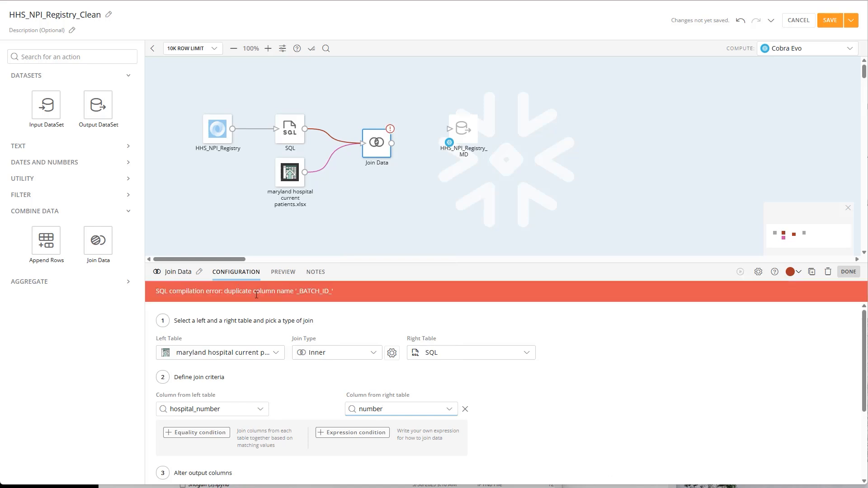
- Auto-fix the join's column naming conflicts on the right table and set its _BATCH_ID_ and _BATCH_LAST_RUN_ columns to be dropped
left_click_drag(224, 291, 298, 290)
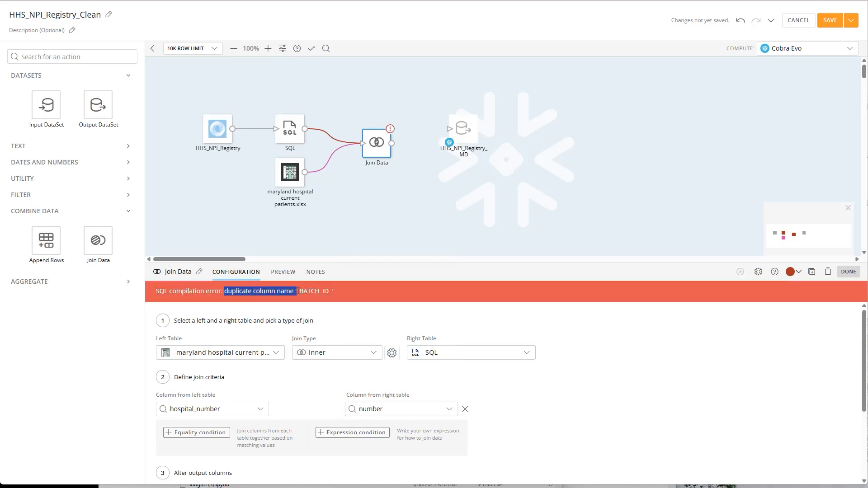
left_click(332, 292)
scroll(559, 416, "down", 3)
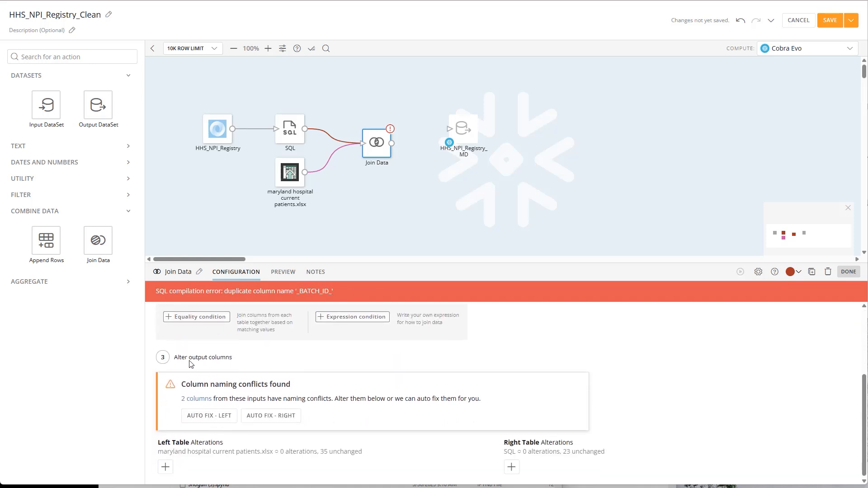
left_click(257, 417)
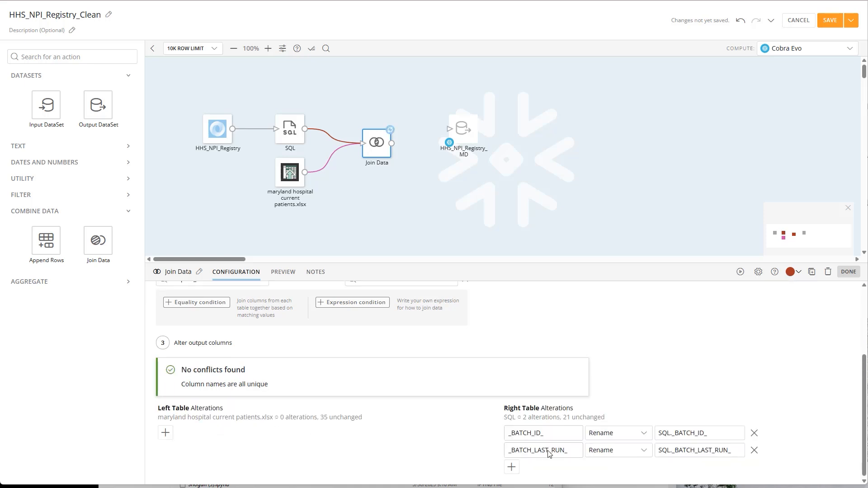
left_click(614, 435)
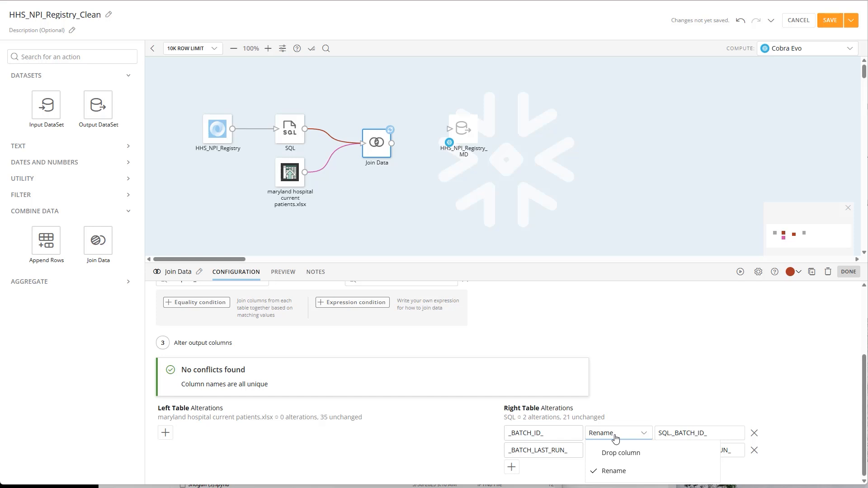
left_click(620, 452)
left_click(618, 450)
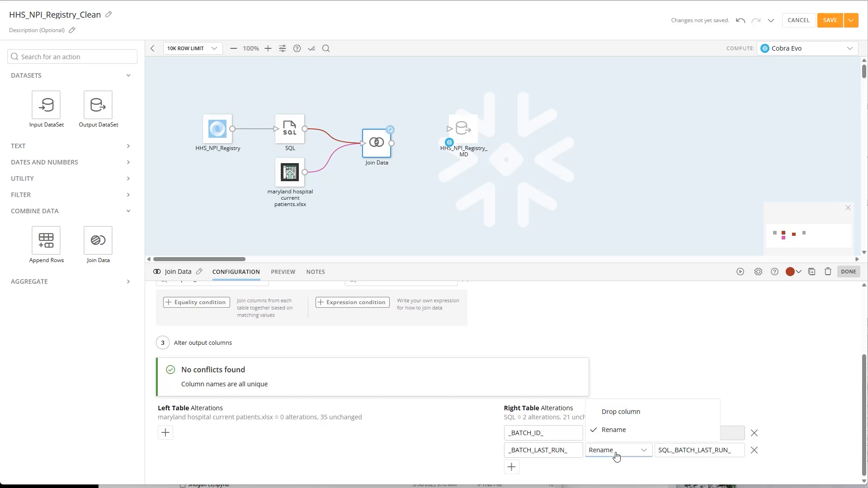
left_click(618, 411)
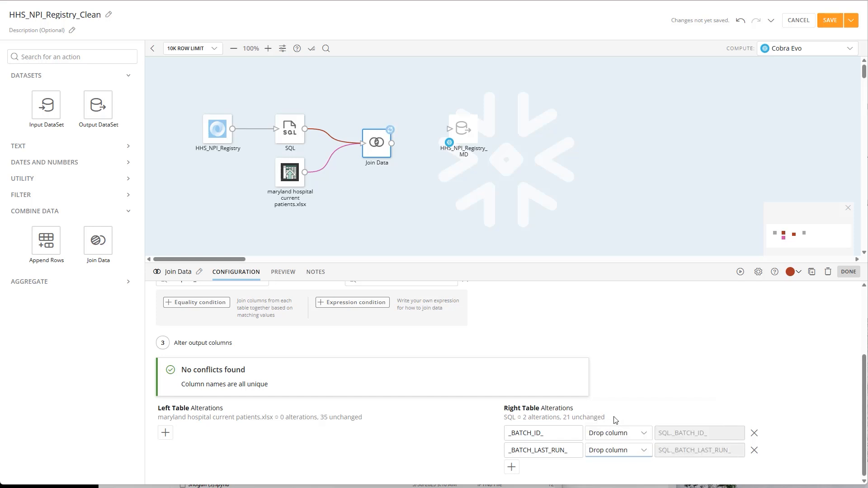
- Align the HHS_NPI_Registry_MD output with the Join Data tile, connect the join to it and open the output's configuration
scroll(614, 420, "up", 3)
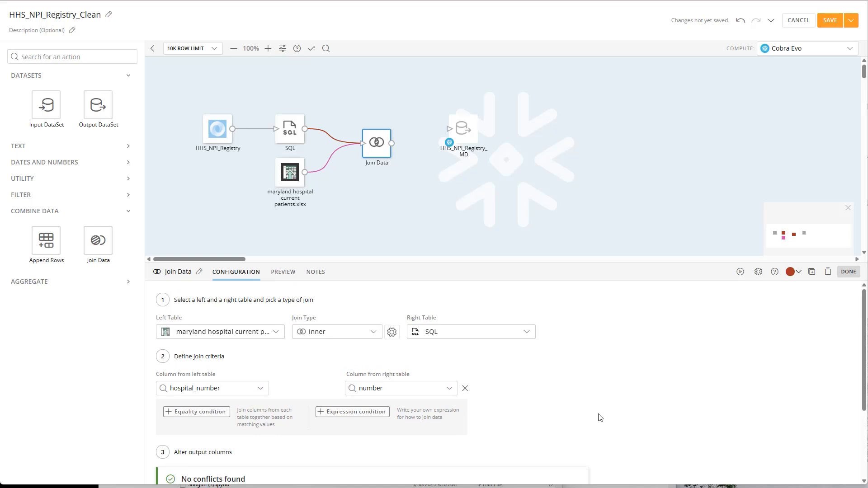
left_click_drag(470, 140, 480, 155)
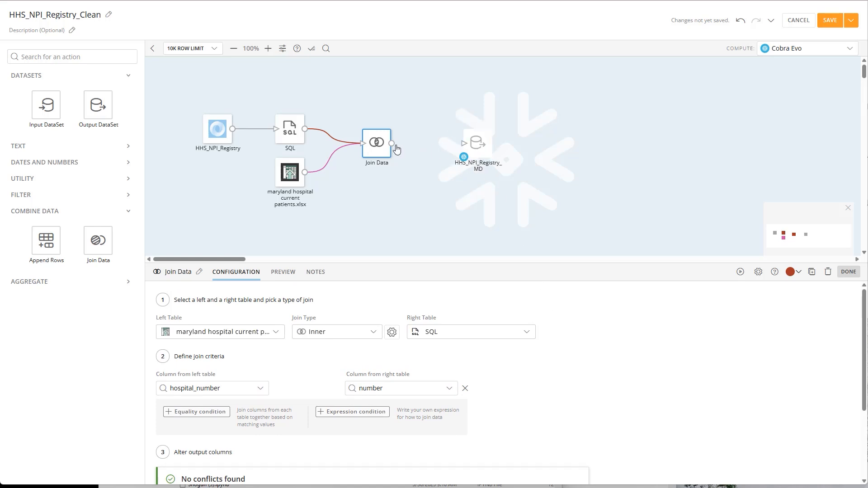
left_click_drag(391, 143, 472, 148)
left_click(472, 148)
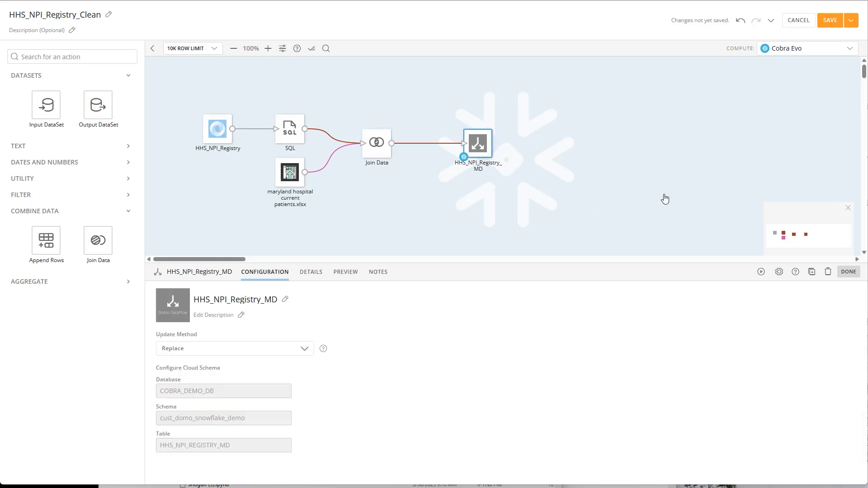
- Look at the DataFlow's save options and leave the editor without saving the changes
left_click(850, 20)
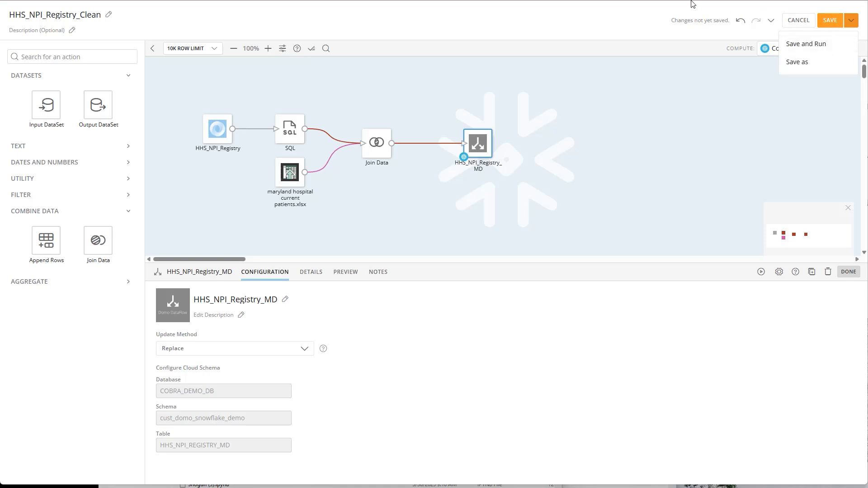
left_click(798, 20)
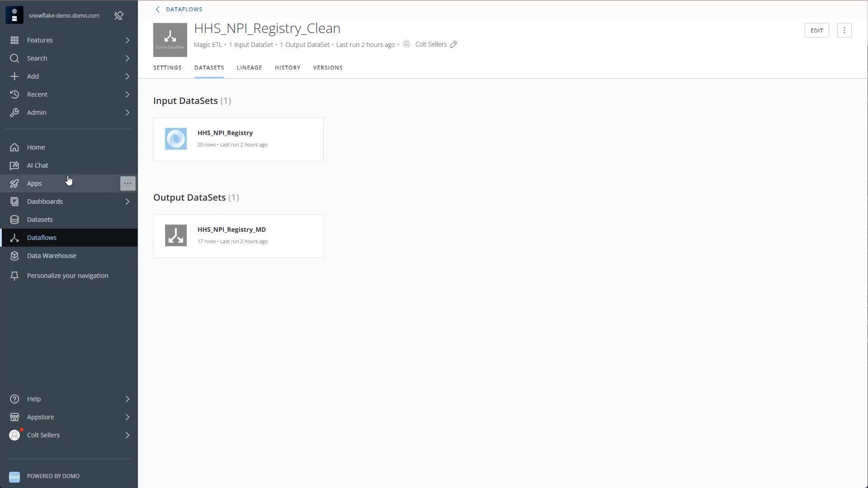
- Open the Modo Healthcare app and go to its Capacity Management page
left_click(68, 180)
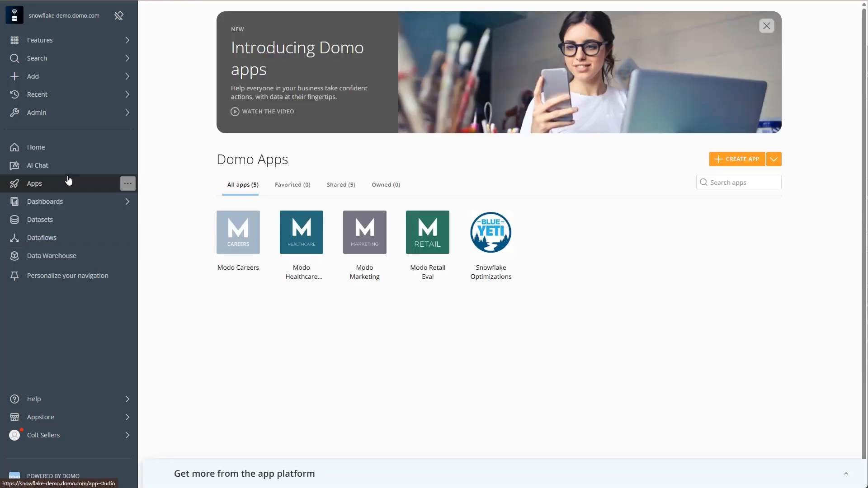
left_click(301, 246)
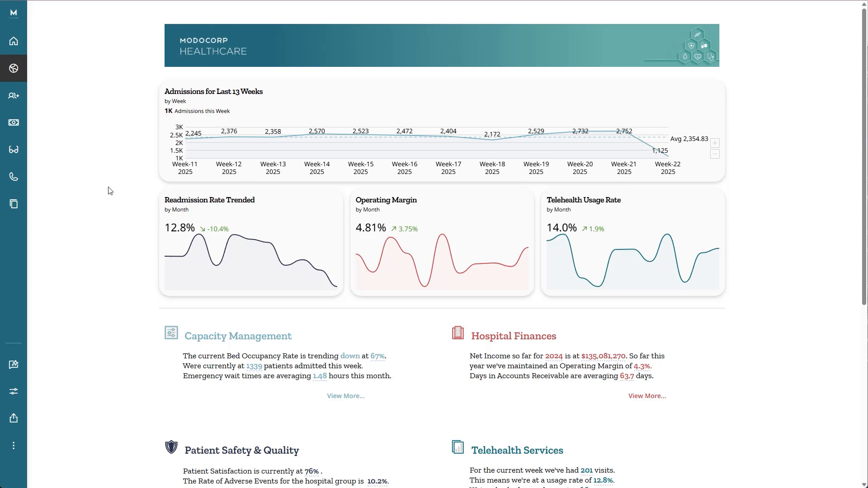
mouse_move(43, 101)
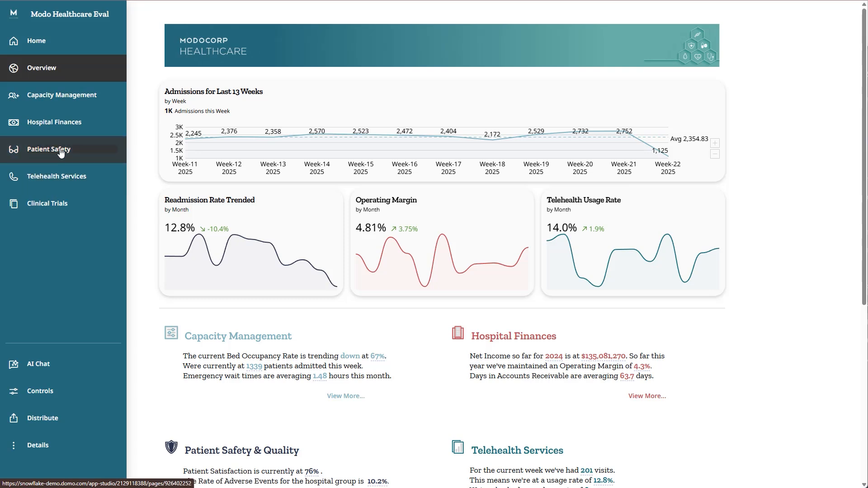
left_click(63, 104)
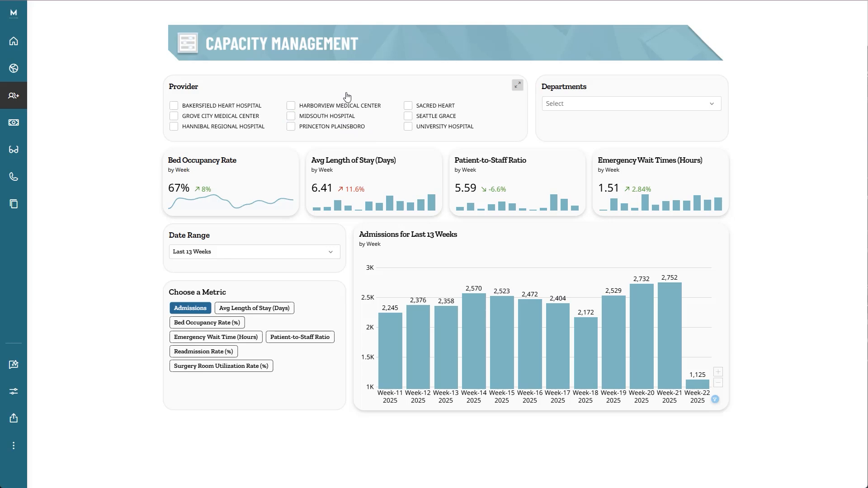
- Filter the page to providers Seattle Grace and University Hospital, and look through the Departments filter without selecting any department
left_click(431, 116)
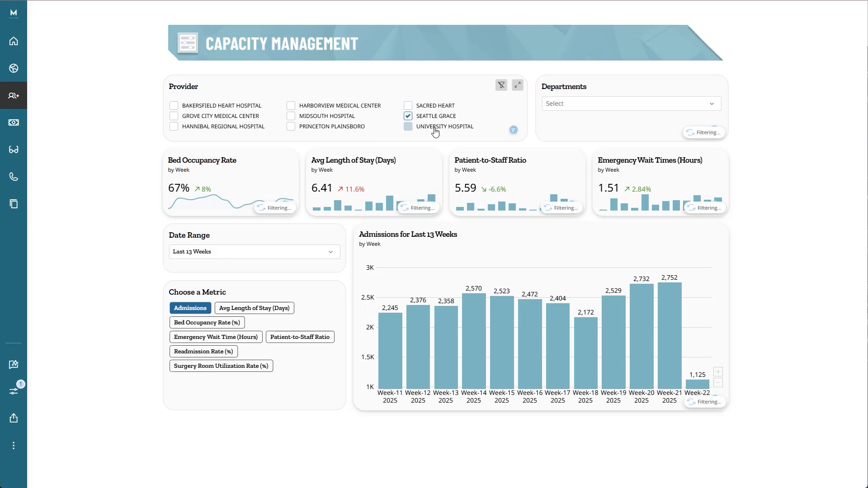
left_click(434, 130)
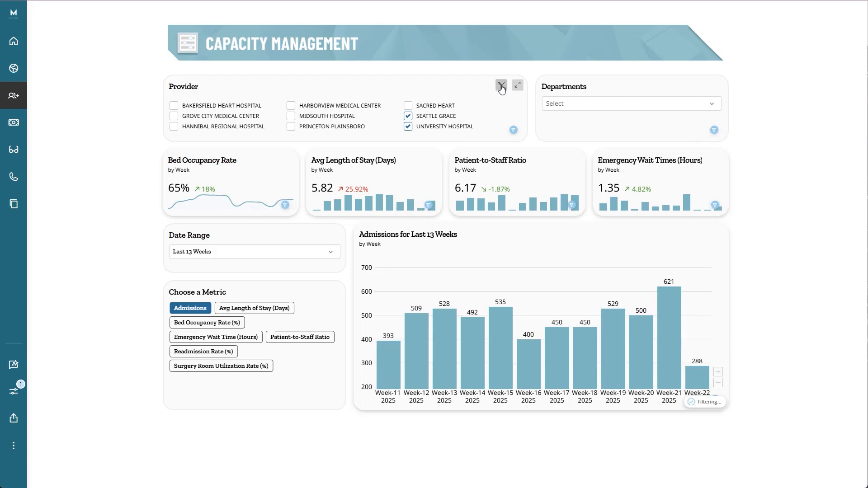
left_click(568, 103)
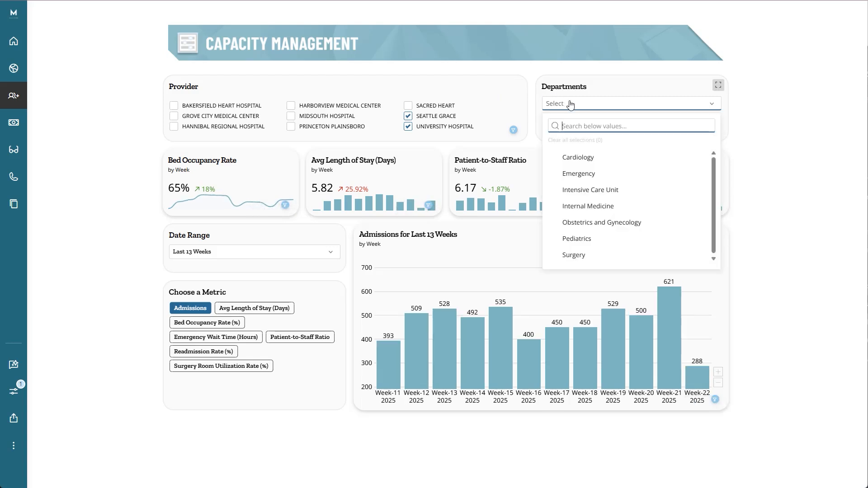
left_click(595, 105)
left_click(595, 105)
left_click(532, 85)
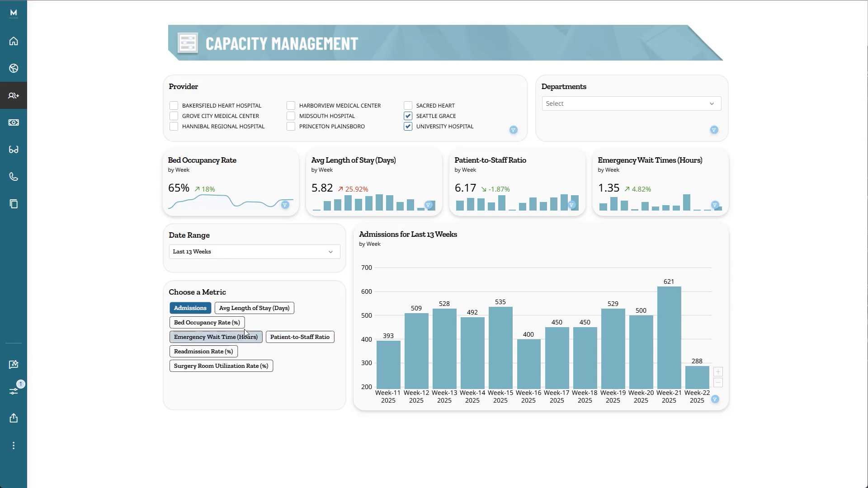
- Chart Bed Occupancy Rate (%), extend the date range to Last 26 Weeks and switch the metric to Patient-to-Staff Ratio
left_click(228, 325)
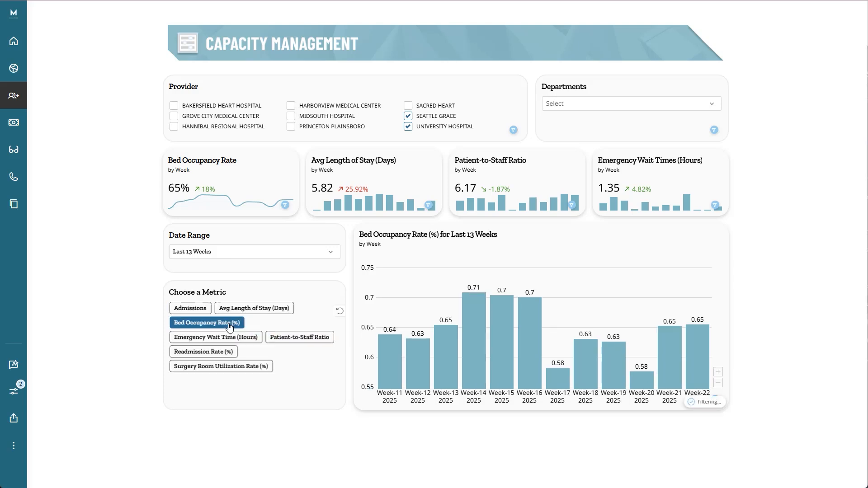
left_click(329, 256)
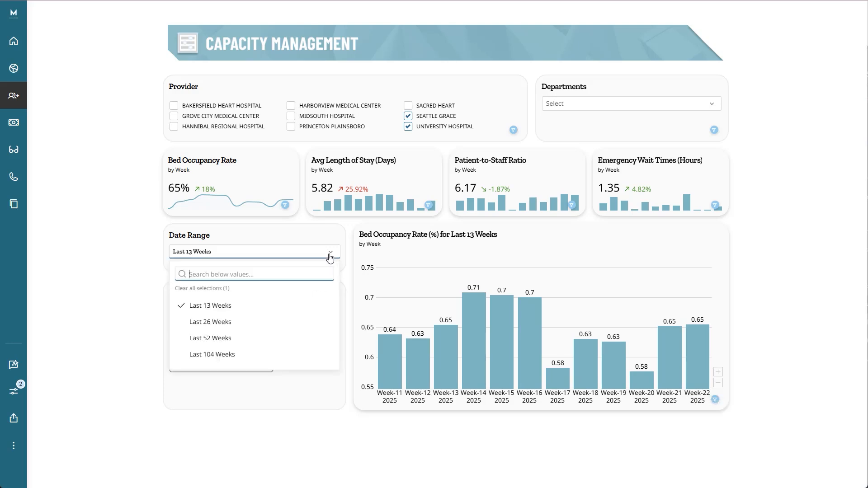
left_click(292, 323)
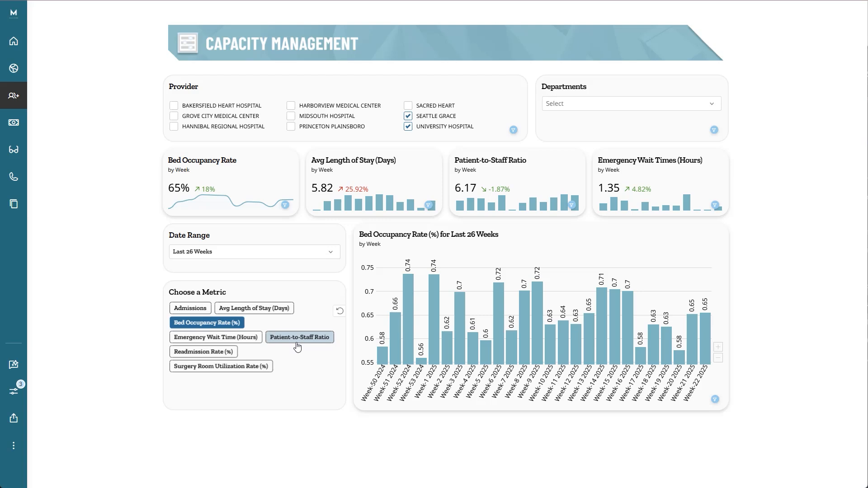
left_click(297, 346)
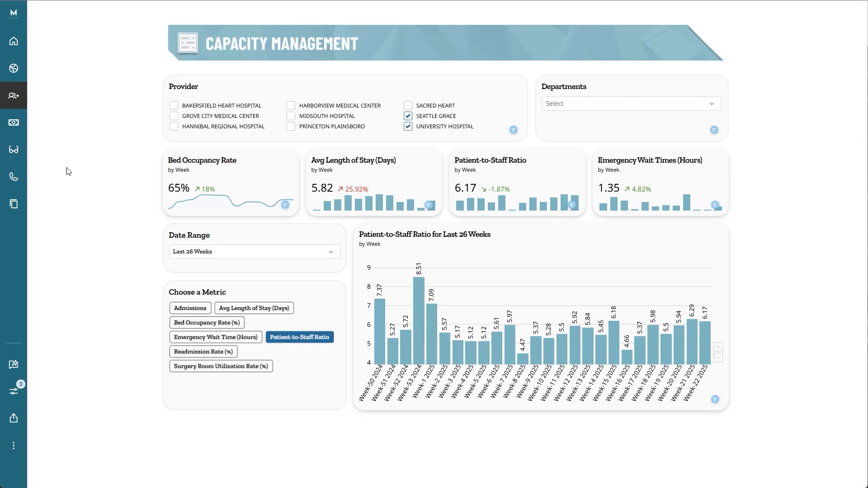
- Go to the Patient Safety page and open the Readmission Rate Trended card in its detail view
mouse_move(39, 136)
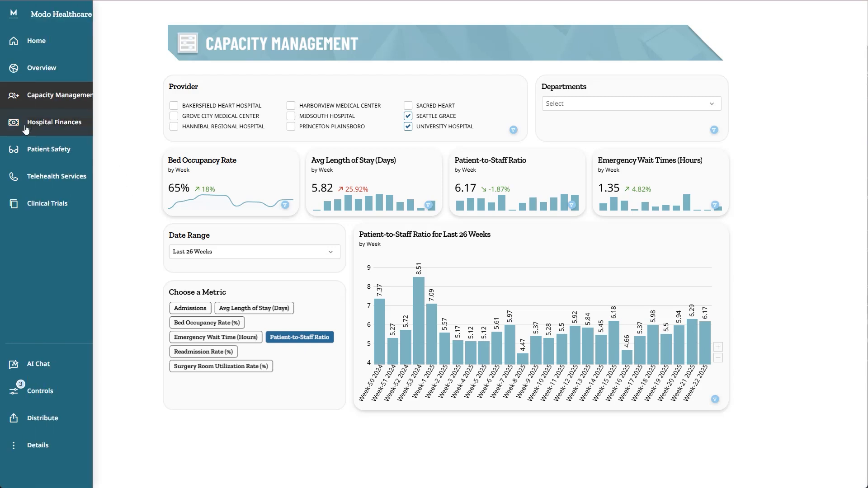
left_click(35, 161)
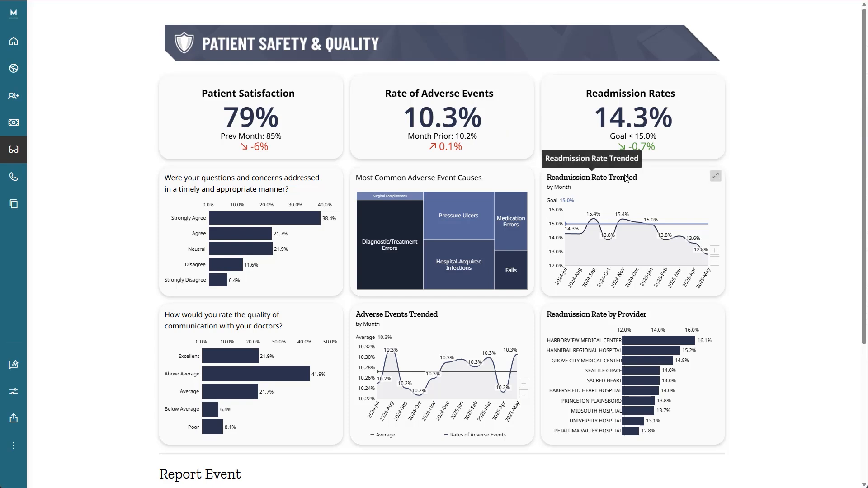
left_click(714, 175)
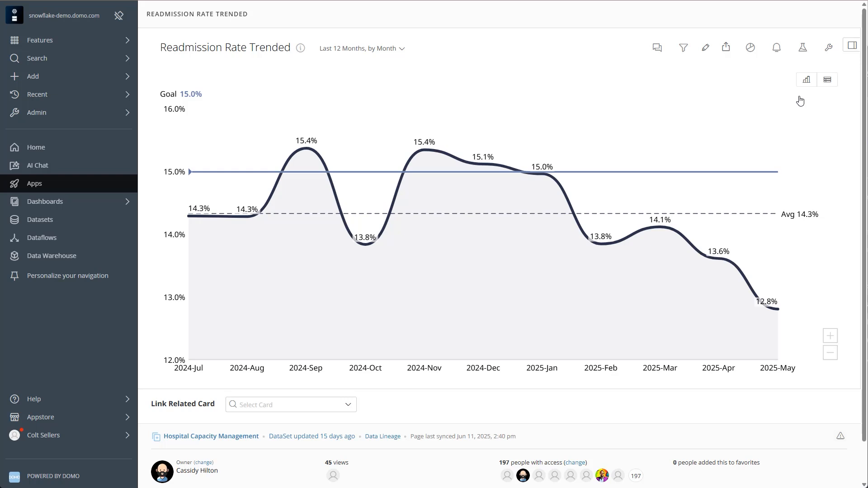
- Create a new alert on the card with the rule that Sum of All Items is greater than 0.14 %
left_click(776, 48)
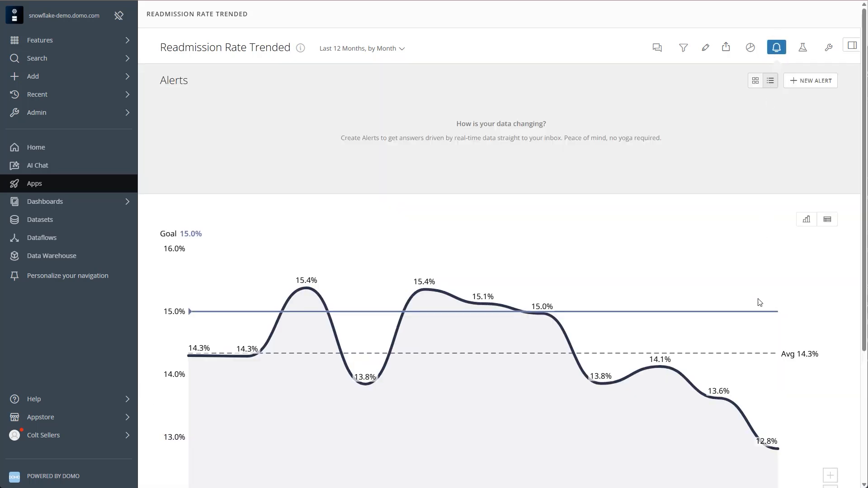
left_click(796, 90)
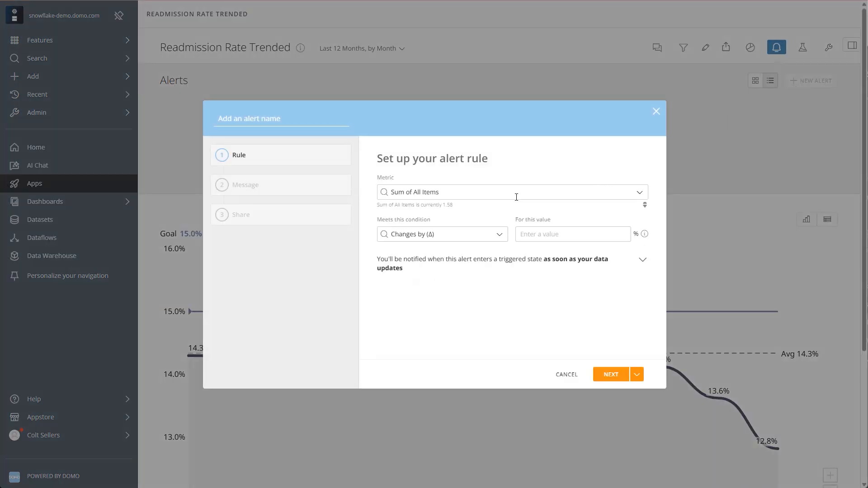
left_click(477, 235)
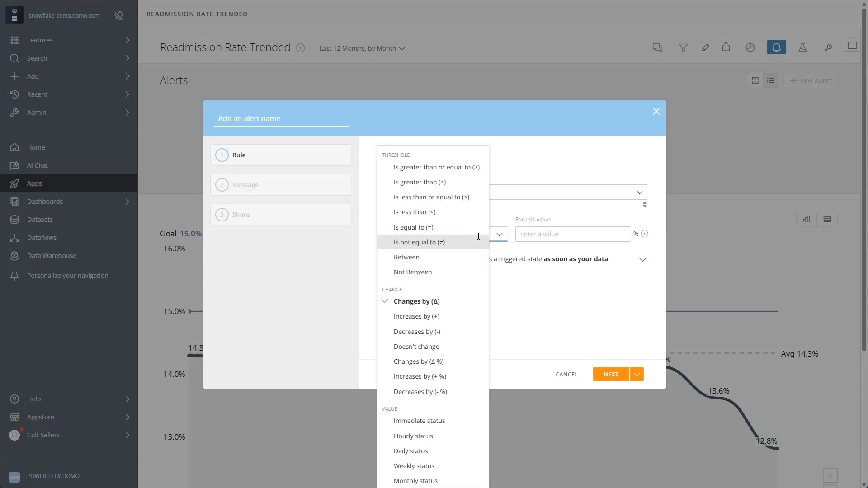
left_click(449, 182)
left_click(540, 235)
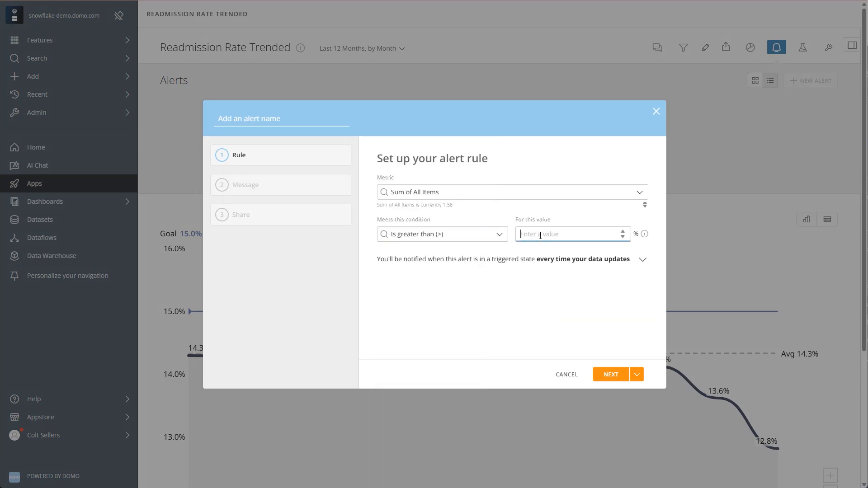
type("0.14")
left_click(610, 374)
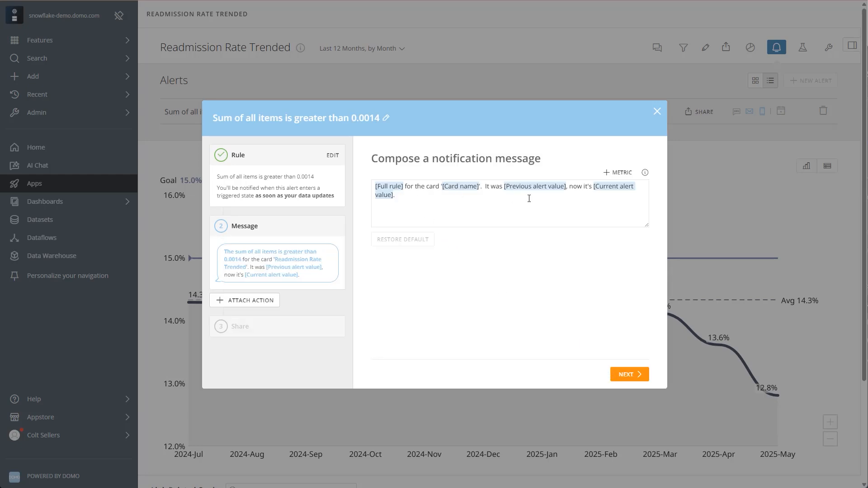
- Review the metrics available for the alert's notification message, leaving the default text in place
left_click(618, 175)
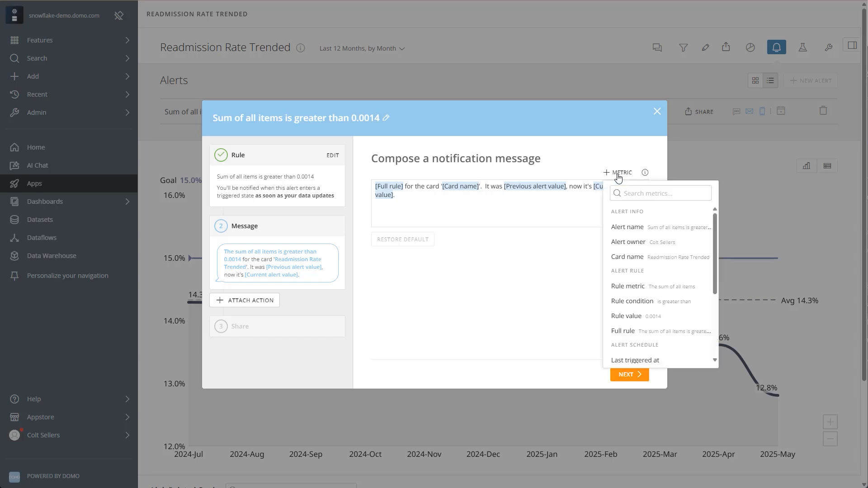
left_click_drag(713, 232, 714, 300)
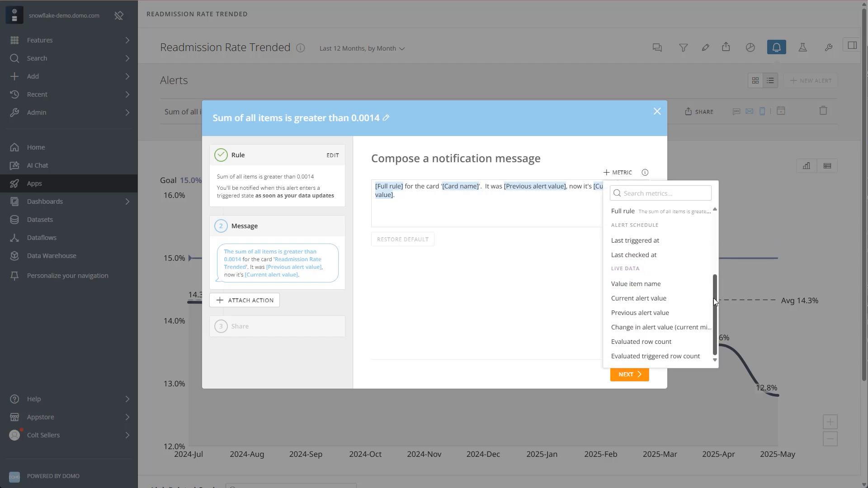
left_click(509, 217)
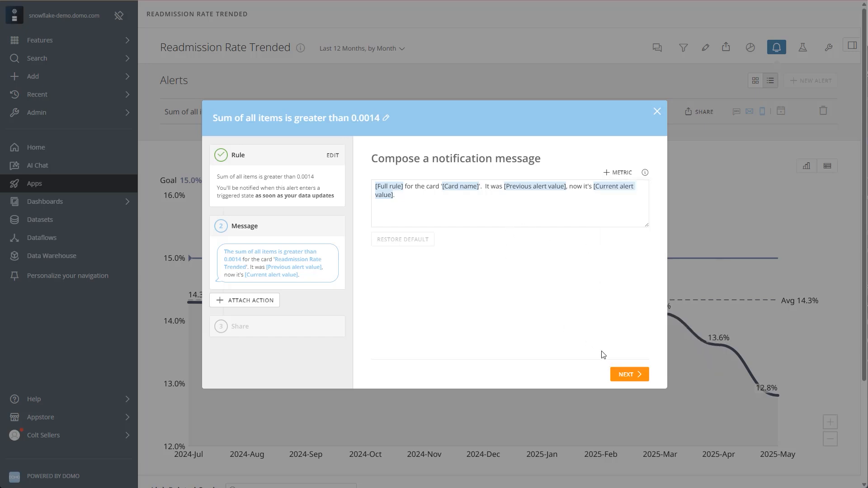
- Accept the default message, save the alert without sharing it and toggle its text message notification
left_click(617, 376)
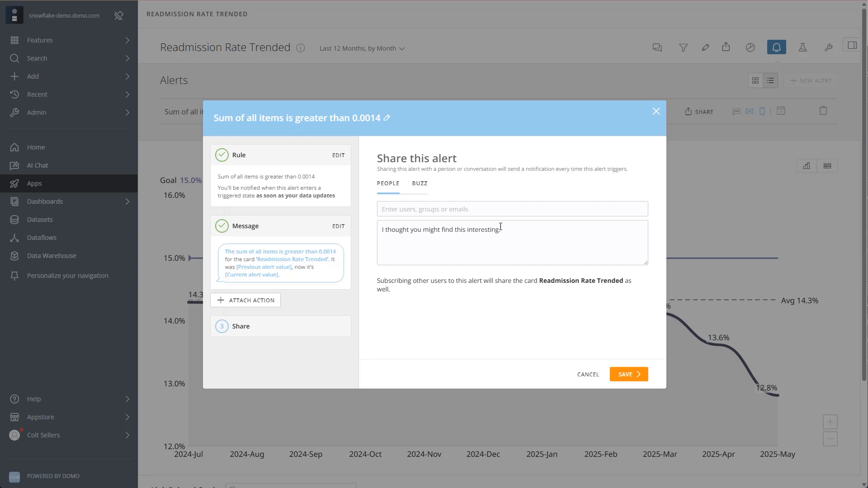
left_click(633, 377)
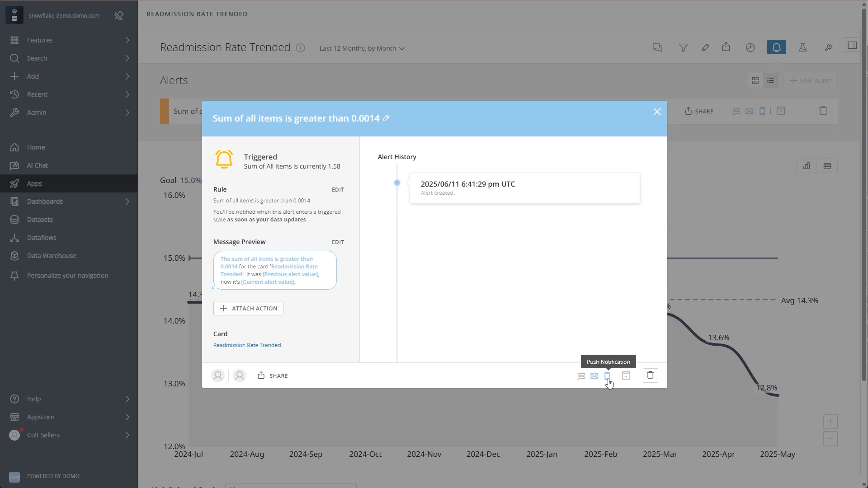
left_click(582, 376)
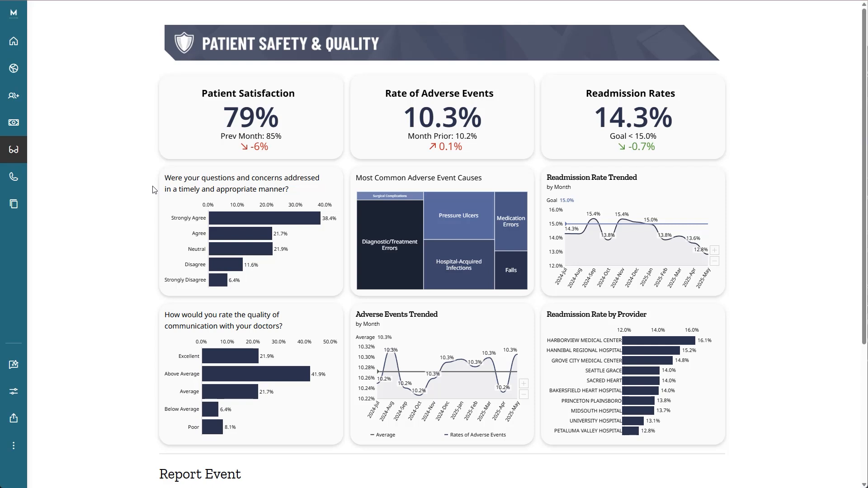
- Submit an adverse event report with the patient's ID, event description "Fall" and treatment response "Ibuprofen 2000mg"
scroll(153, 189, "down", 4)
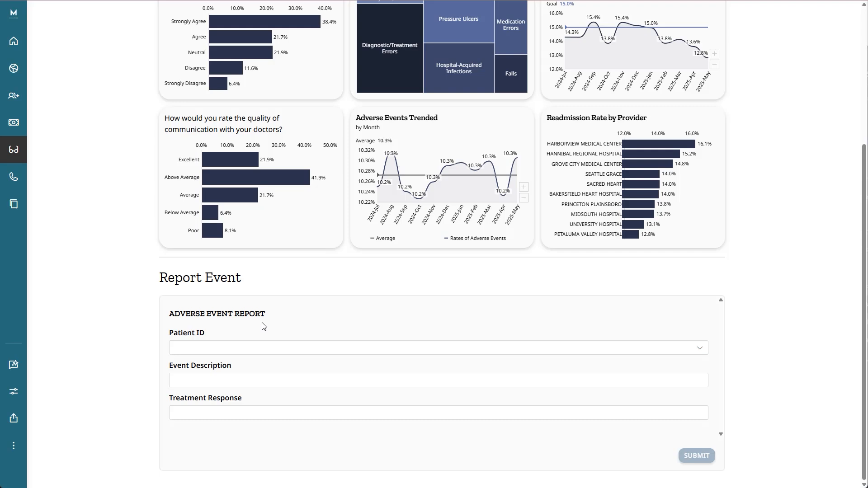
left_click(265, 355)
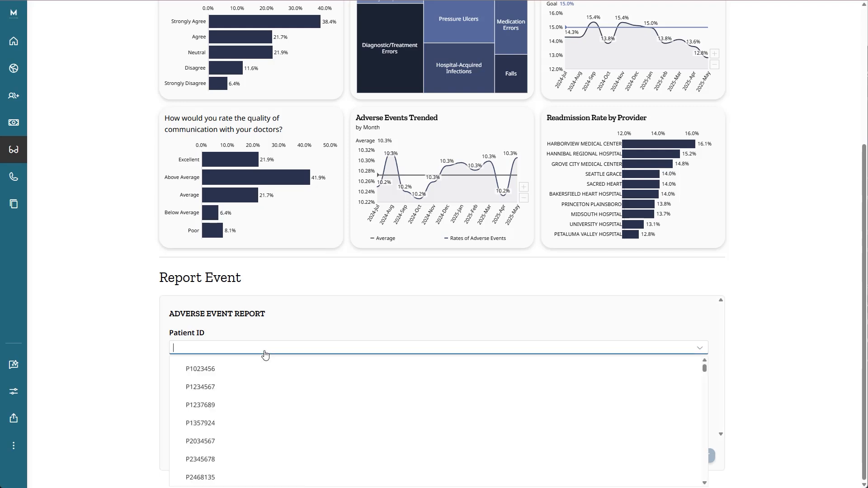
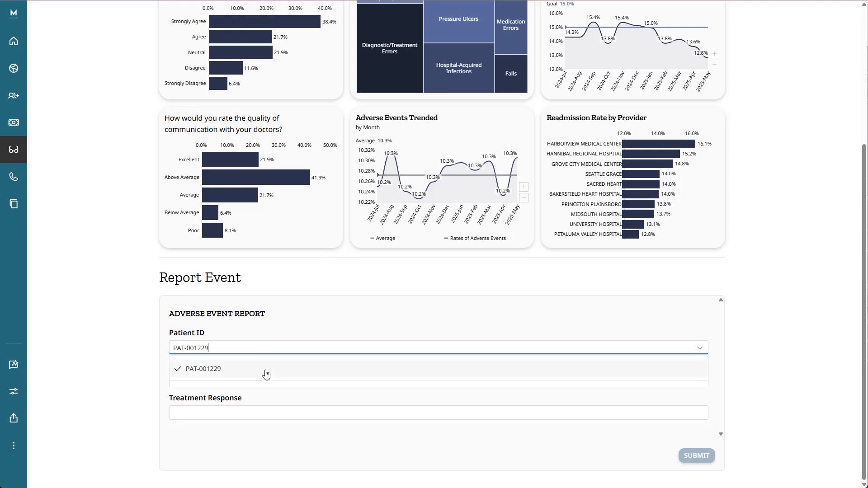
left_click(266, 374)
left_click(200, 381)
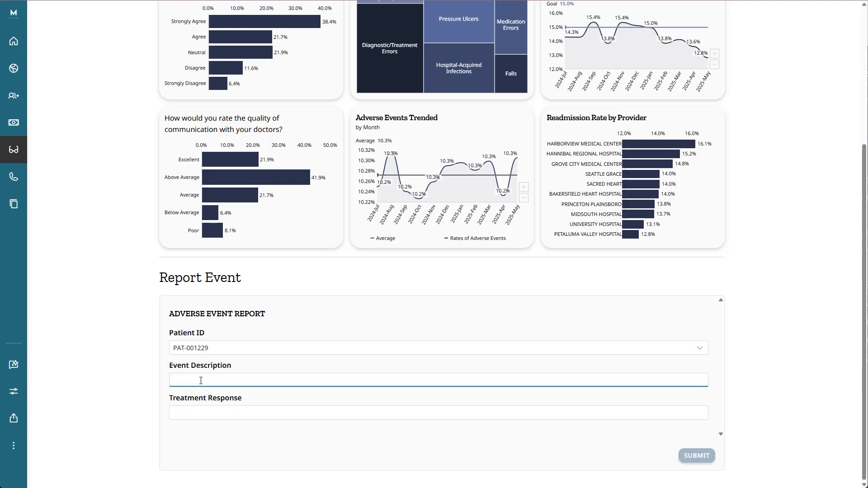
type("Fall")
left_click(213, 410)
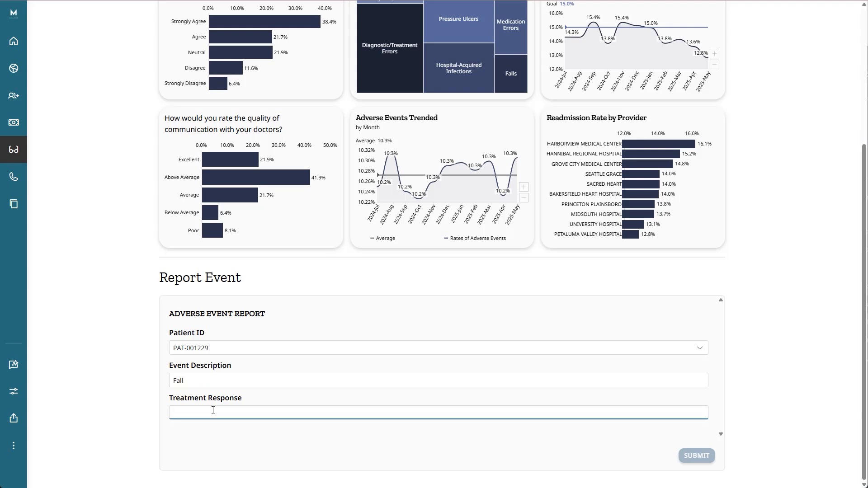
type("Ibuprofen 2000mg")
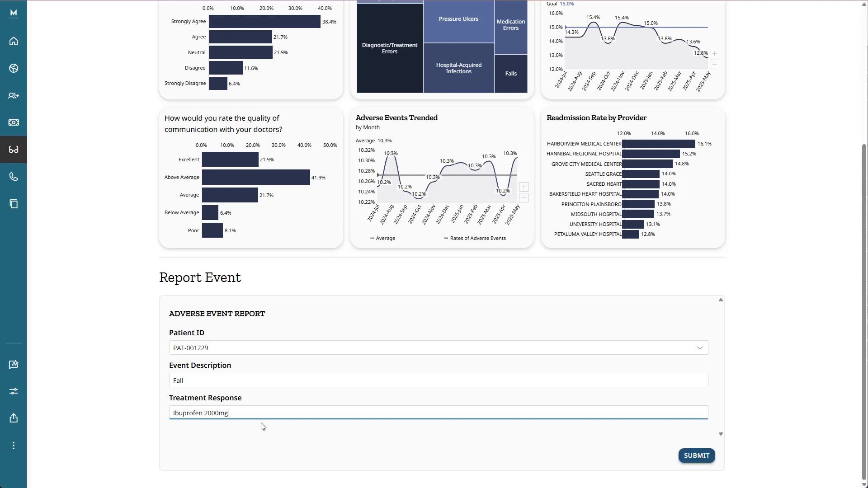
left_click(701, 461)
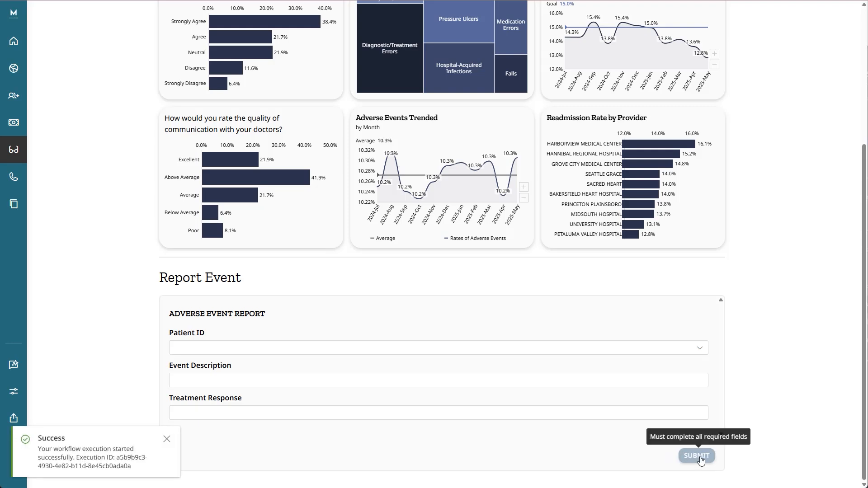
- Open the execution of the Adverse Event Notification System workflow and follow its diagram down to the alert paths
left_click(103, 459)
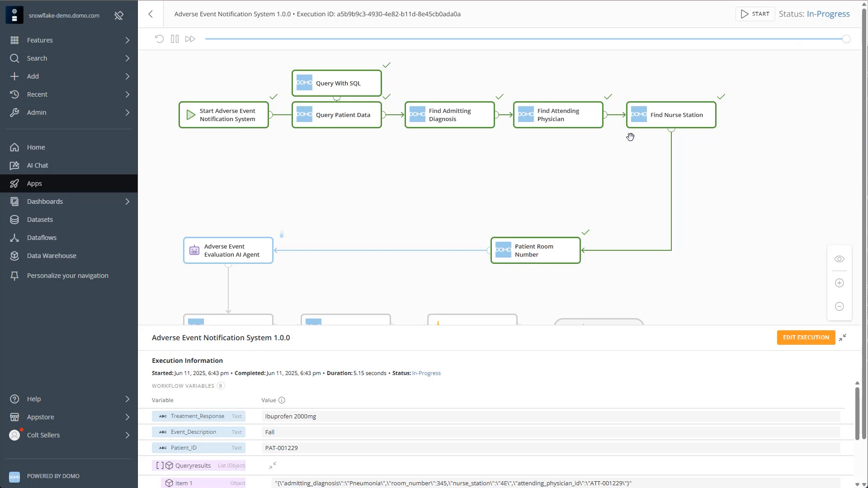
scroll(497, 144, "down", 2)
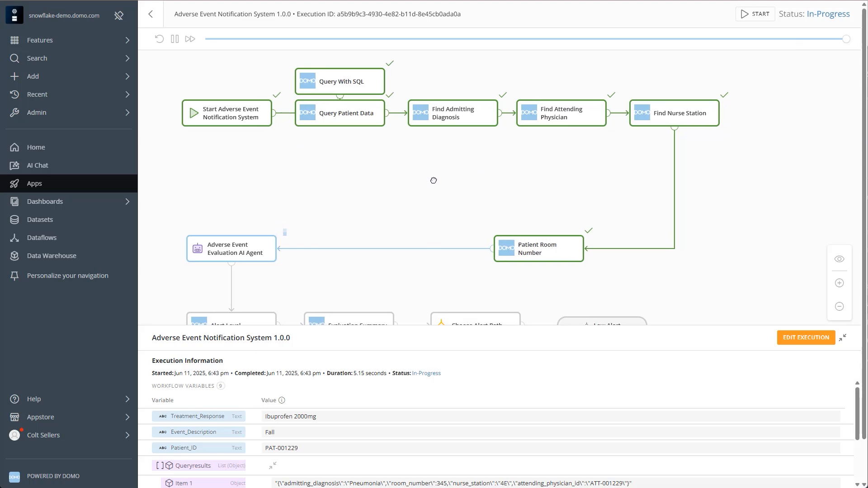
left_click_drag(437, 103, 442, 66)
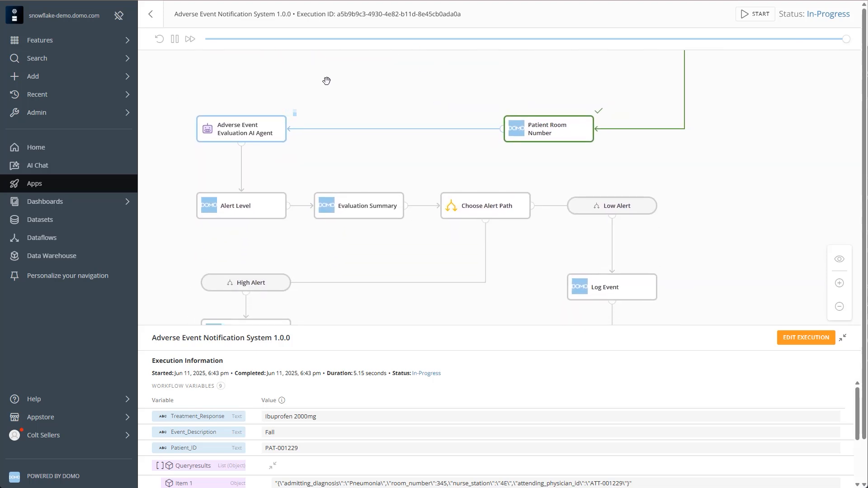
- Inspect the Adverse Event Evaluation AI Agent's full result output, highlight "Critical dosing concern" in its summary, and close the output
left_click(235, 141)
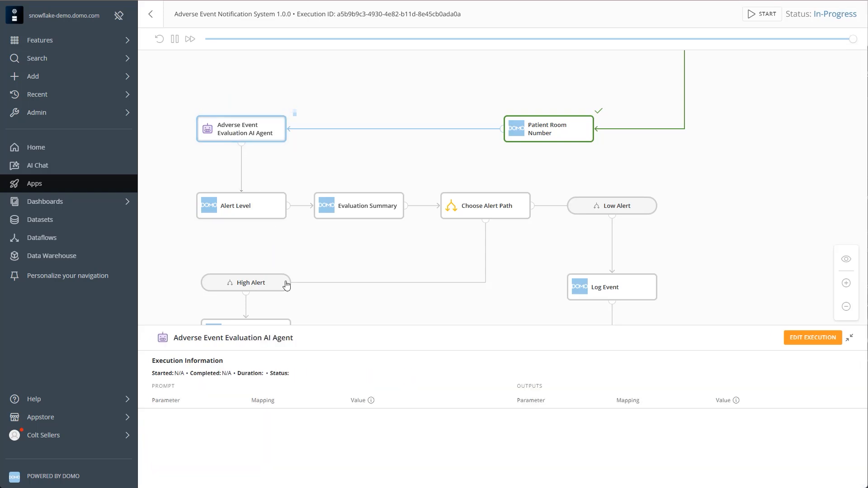
left_click_drag(333, 332, 338, 307)
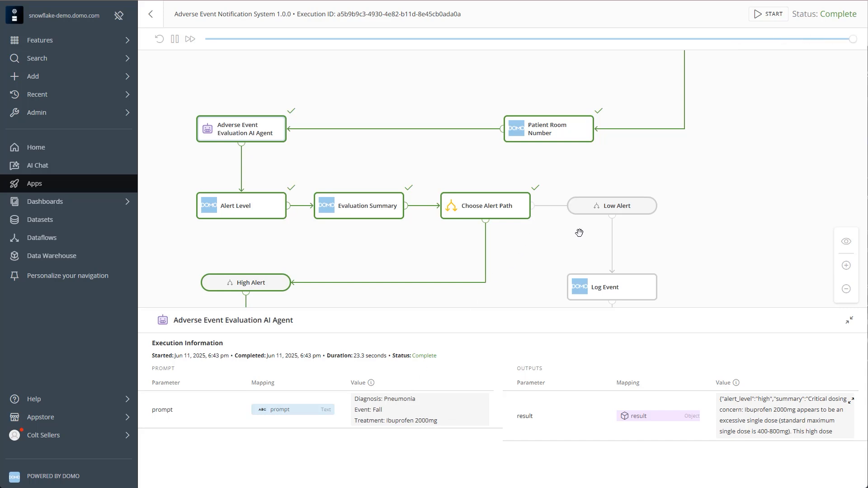
left_click(849, 405)
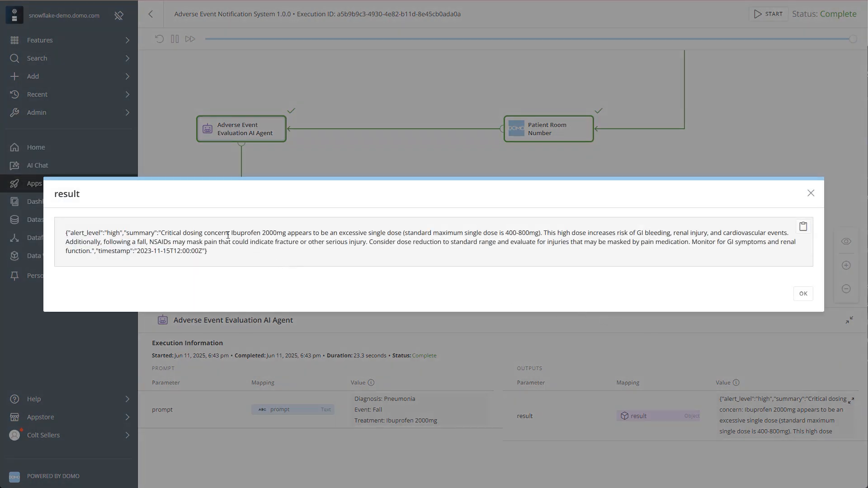
left_click_drag(228, 233, 161, 234)
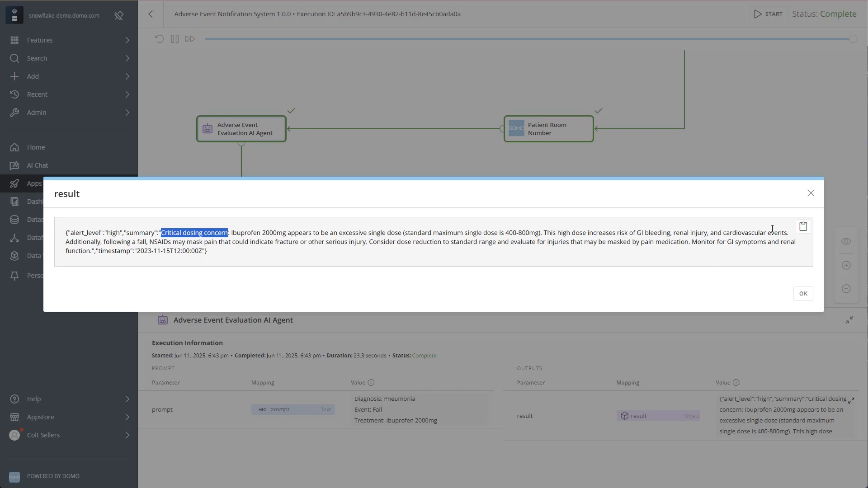
left_click(810, 194)
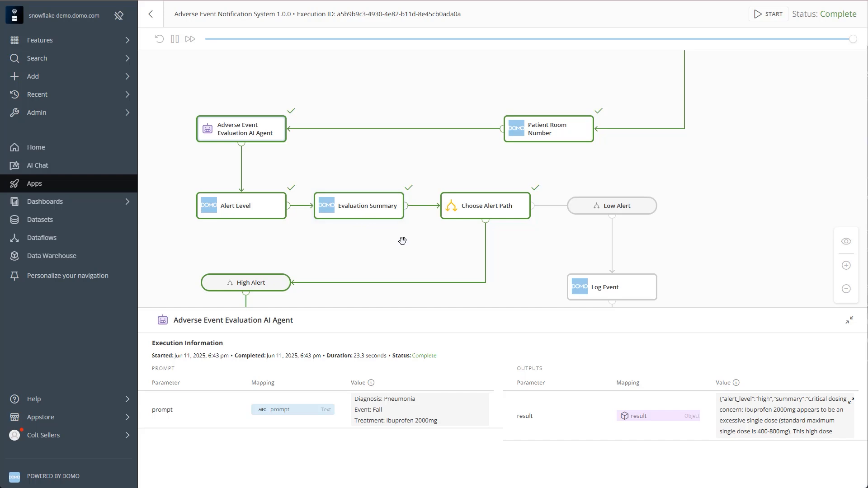
- Follow the High Alert path to Send Physician Page and read the full body of its message
left_click_drag(402, 241, 407, 140)
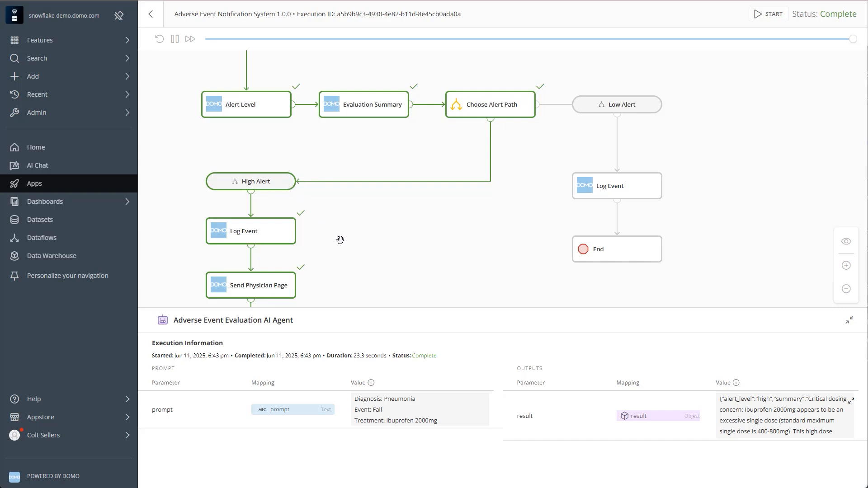
left_click_drag(348, 250, 349, 187)
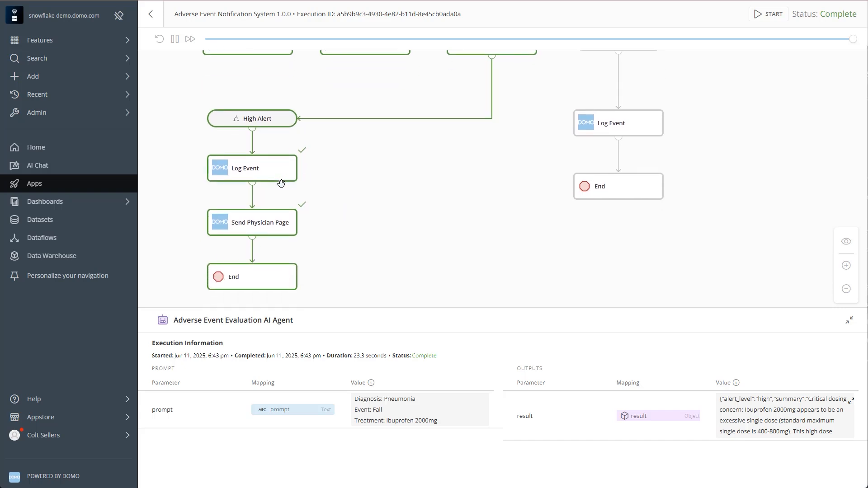
left_click(269, 232)
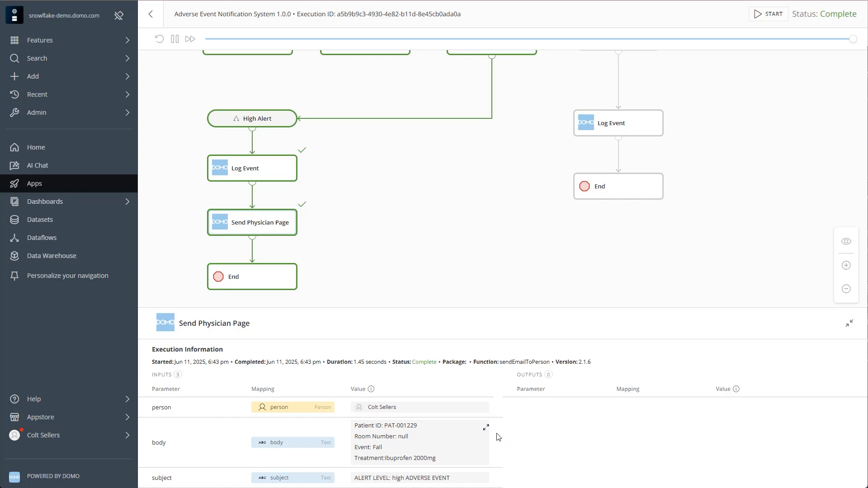
left_click(486, 428)
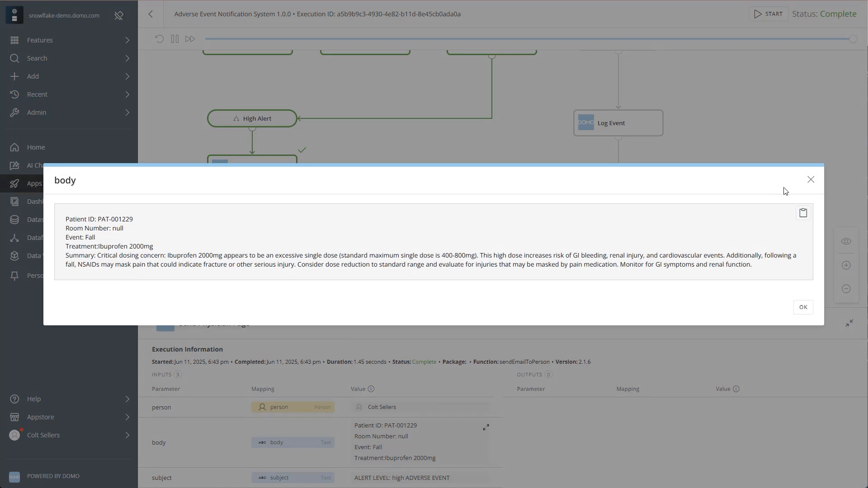
left_click(810, 180)
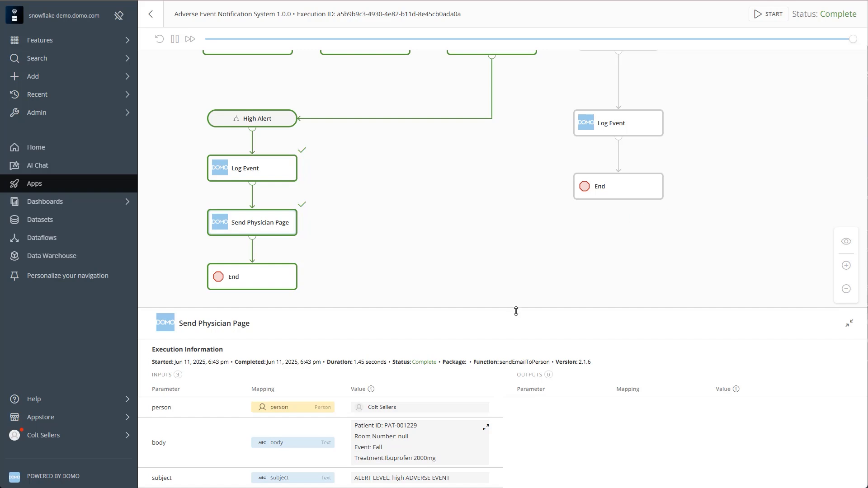
mouse_move(515, 308)
left_mouse_down()
mouse_move(521, 388)
mouse_move(517, 315)
left_mouse_up()
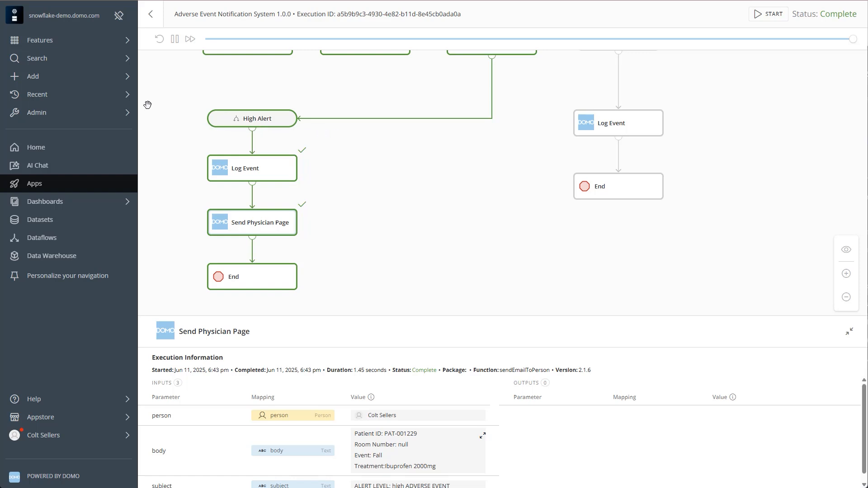
- Leave the workflow execution for the Apps overview
left_click(106, 189)
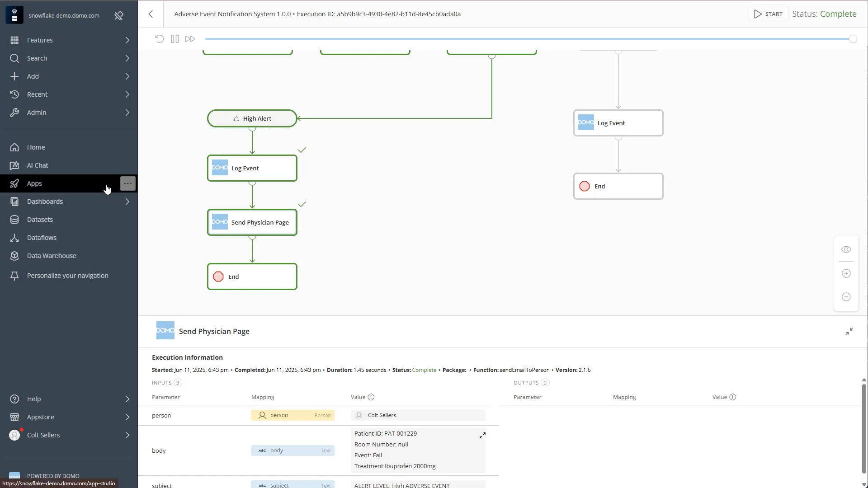